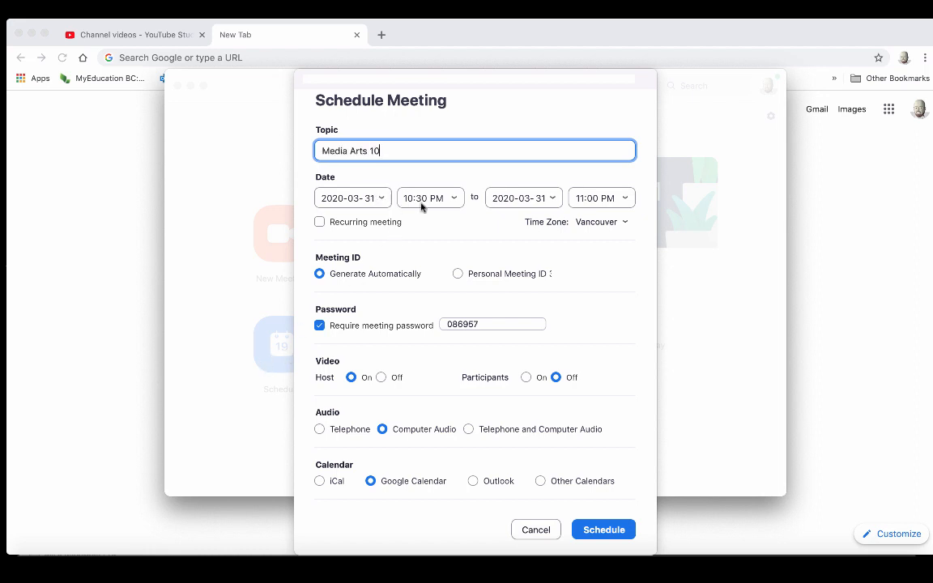
- Tick Recurring meeting for the Media Arts 10 meeting
{"action": "left_click", "coordinate": [320, 223]}
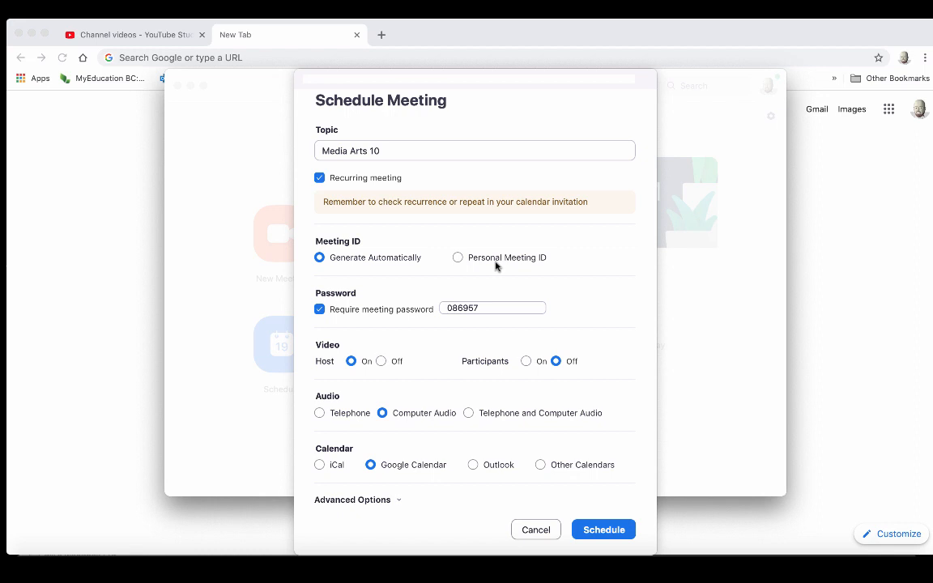
{"action": "double_click", "coordinate": [470, 308]}
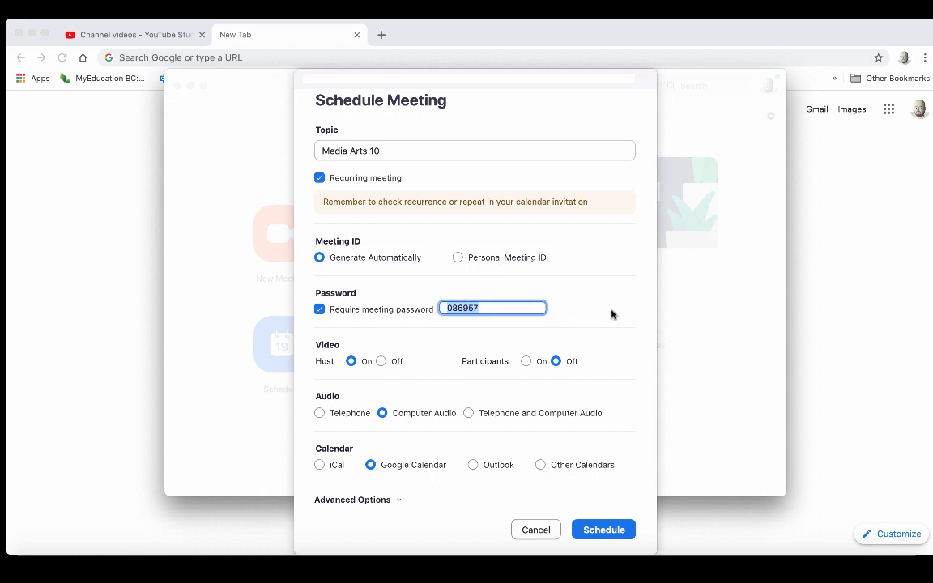
{"action": "type", "text": "1234"}
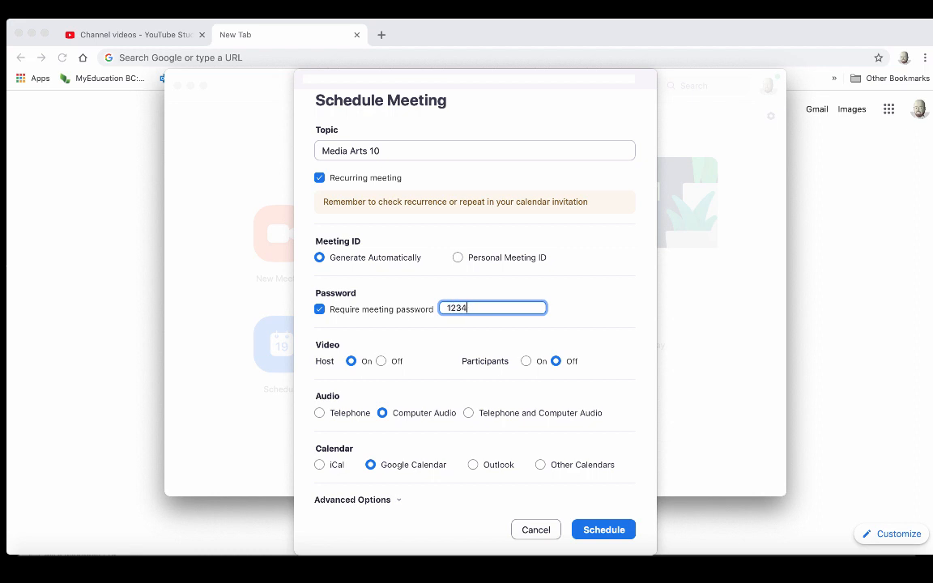
{"action": "type", "text": "56"}
{"action": "left_click", "coordinate": [320, 309]}
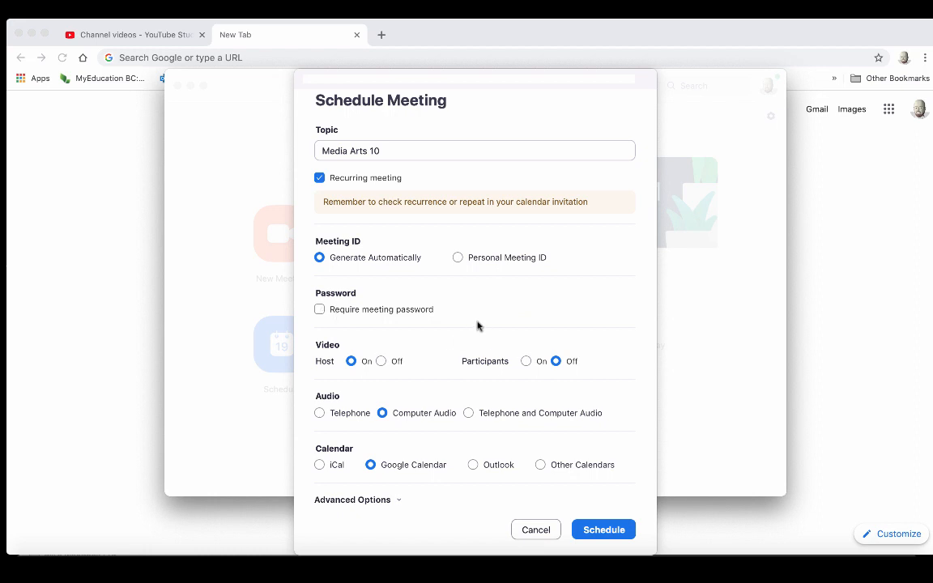
- Try Telephone and Computer Audio, then set audio back to Computer Audio
{"action": "mouse_move", "coordinate": [405, 307]}
{"action": "scroll", "coordinate": [435, 377], "scroll_direction": "down", "scroll_amount": 1}
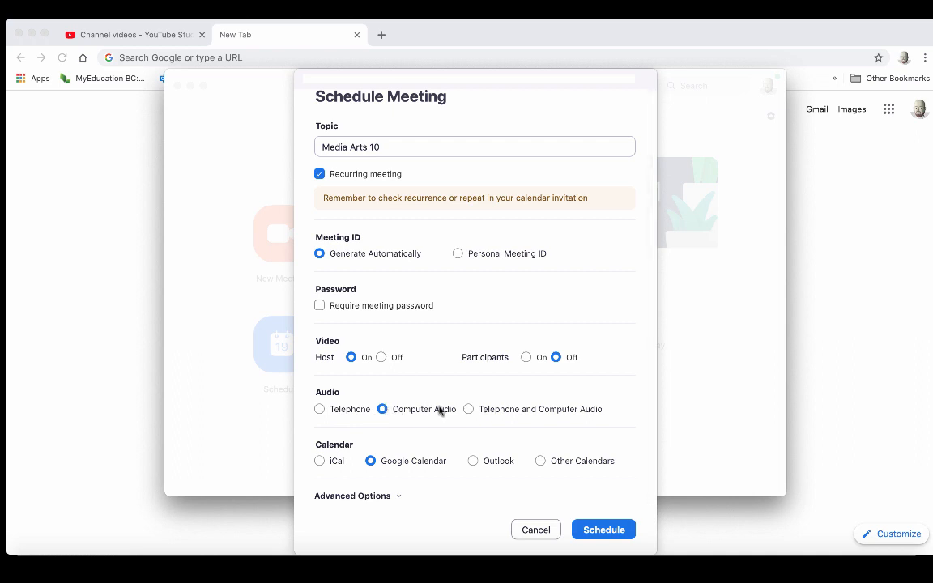
{"action": "left_click", "coordinate": [468, 409]}
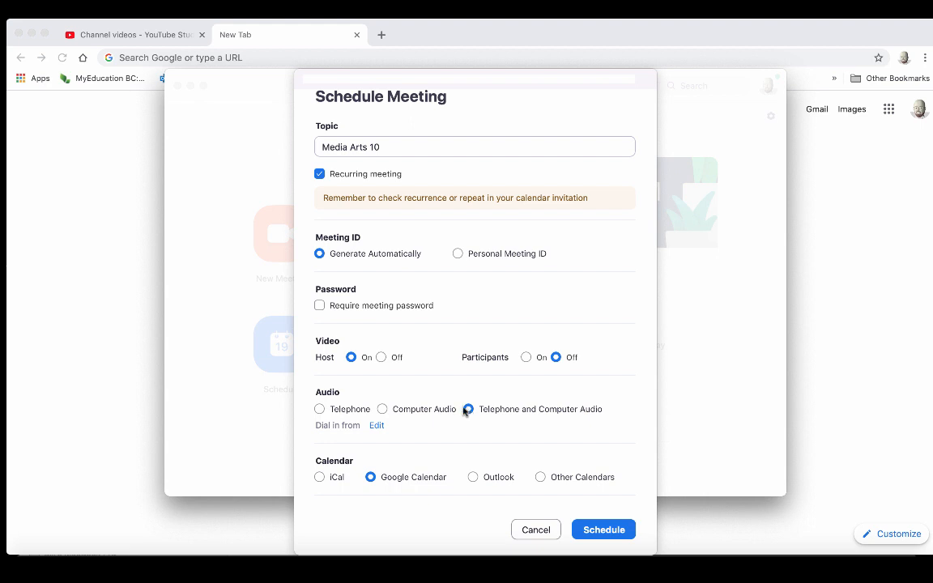
{"action": "left_click", "coordinate": [382, 409]}
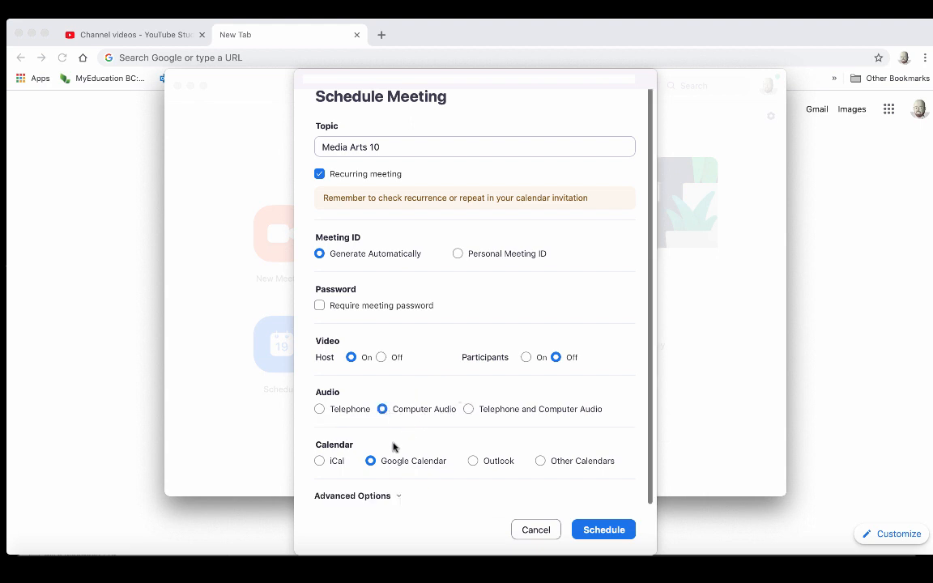
- Expand Advanced Options, leaving the waiting room on and automatic local recording off after toggling each
{"action": "left_click", "coordinate": [398, 496]}
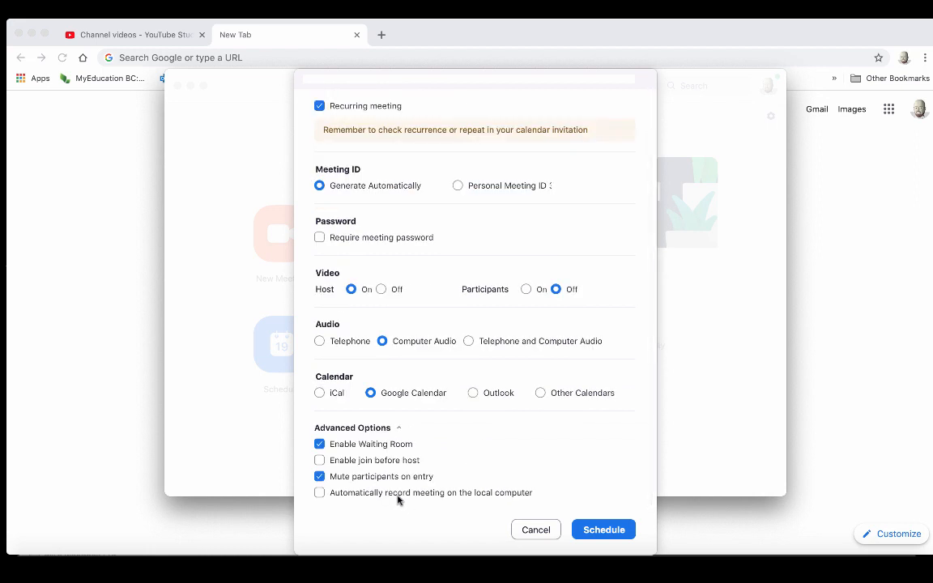
{"action": "left_click", "coordinate": [320, 444]}
{"action": "left_click", "coordinate": [322, 445]}
{"action": "left_click", "coordinate": [320, 494]}
{"action": "left_click", "coordinate": [320, 494]}
- Schedule the meeting into a Google Calendar draft, leaving Add conferencing unchanged
{"action": "left_click", "coordinate": [601, 531]}
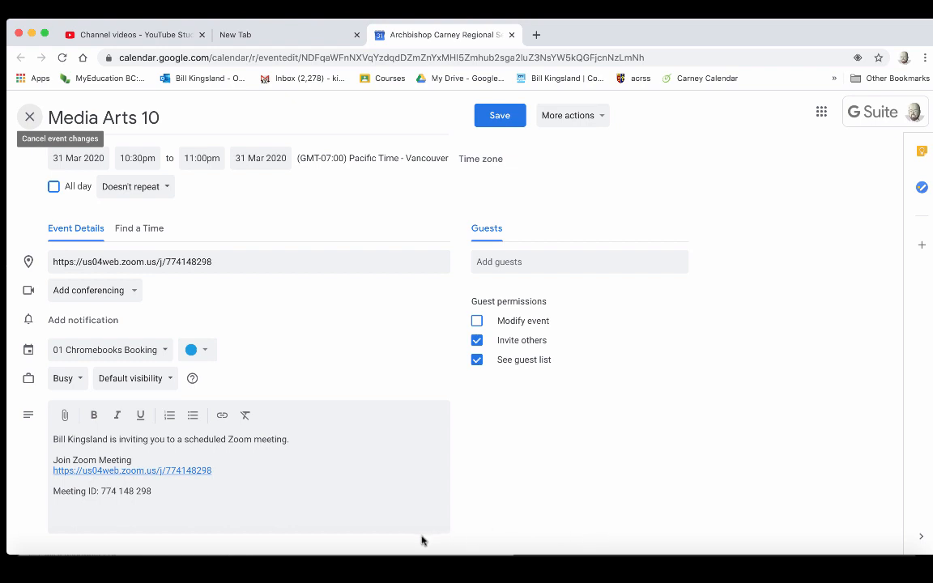
{"action": "left_click", "coordinate": [134, 292]}
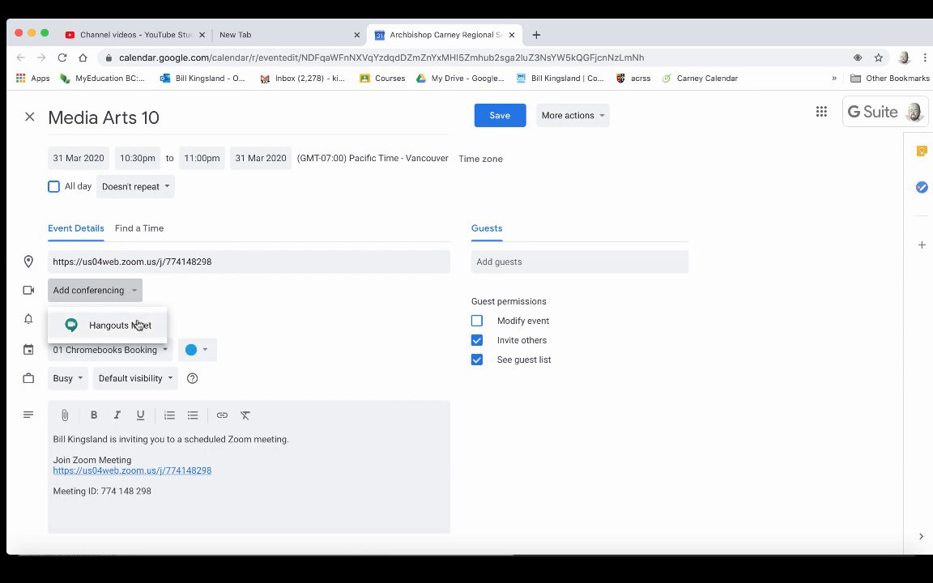
{"action": "left_click", "coordinate": [259, 307]}
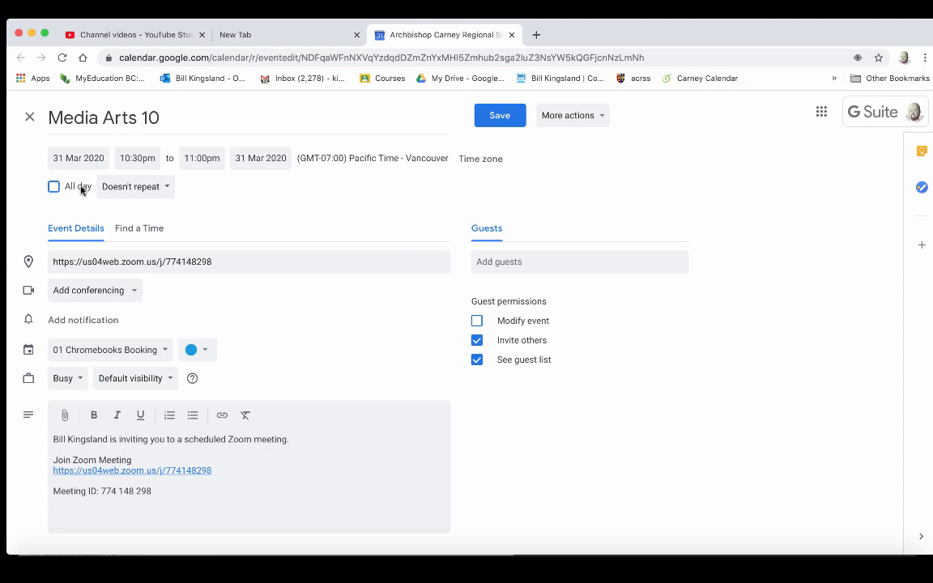
- Set a custom recurrence: weekly on Monday and Wednesday, ending 30 Jun 2020
{"action": "left_click", "coordinate": [165, 187]}
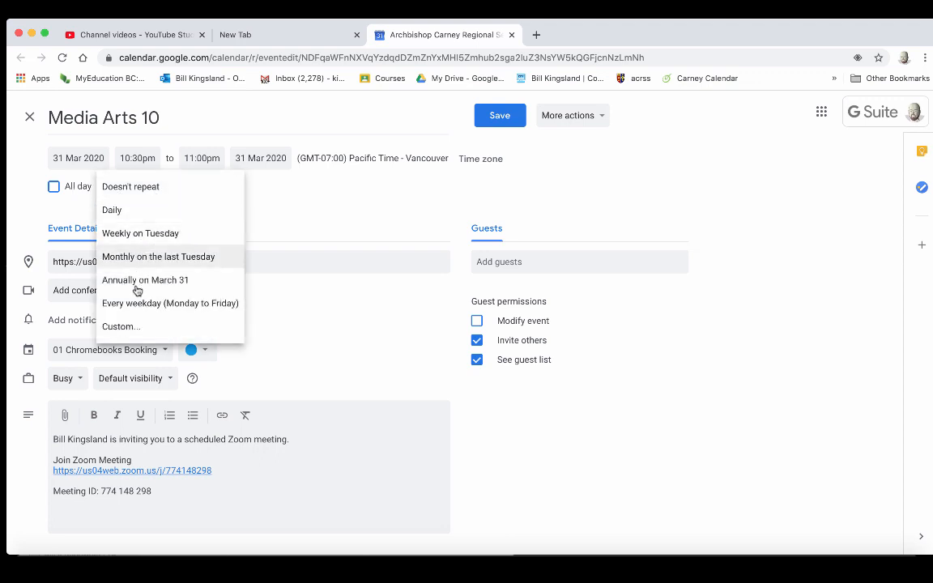
{"action": "left_click", "coordinate": [128, 328]}
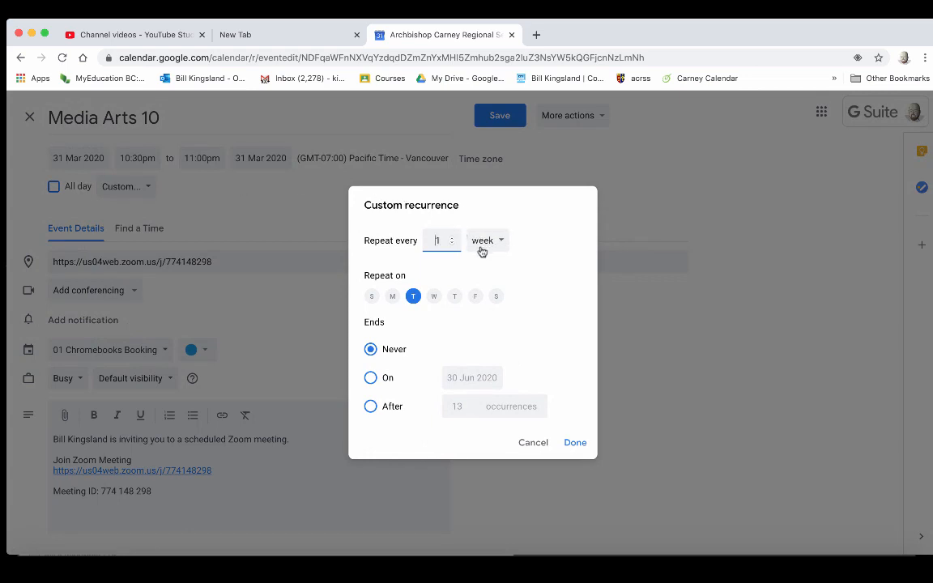
{"action": "left_click", "coordinate": [392, 297]}
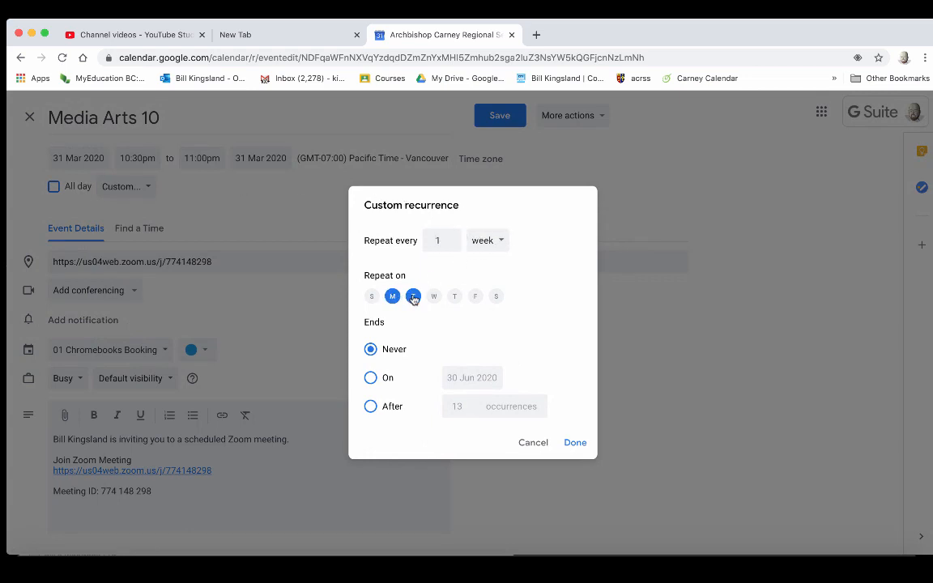
{"action": "left_click", "coordinate": [413, 296]}
{"action": "left_click", "coordinate": [435, 298]}
{"action": "left_click", "coordinate": [371, 378]}
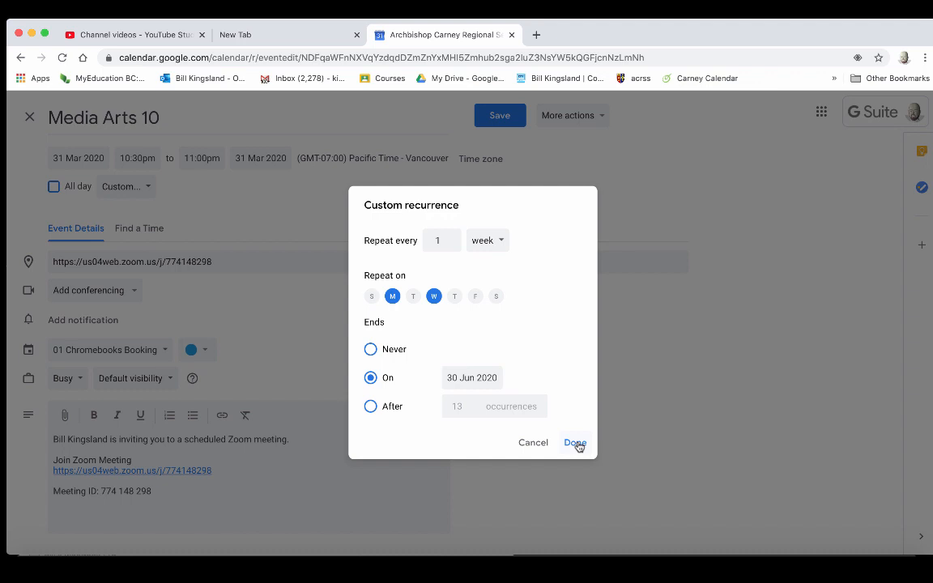
{"action": "left_click", "coordinate": [575, 444]}
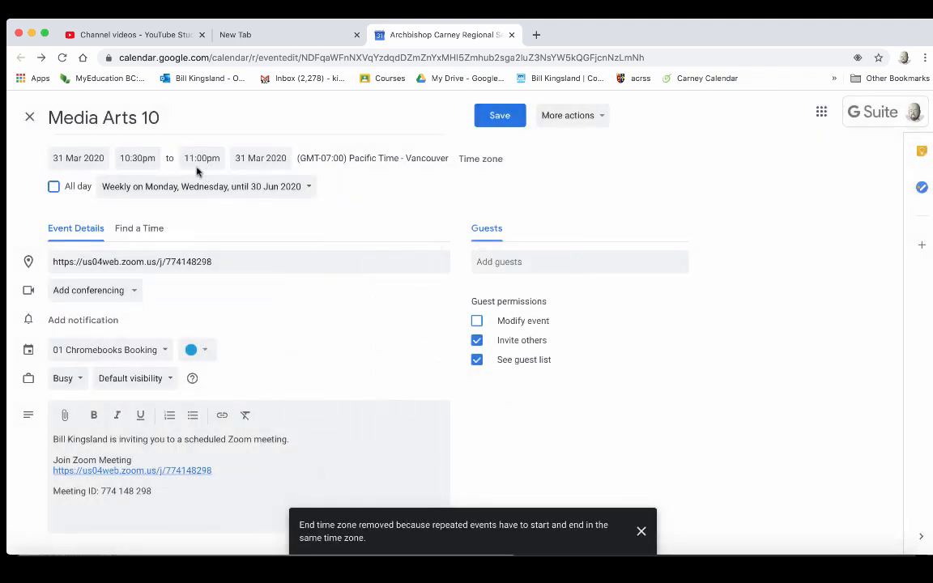
{"action": "left_click", "coordinate": [133, 156]}
- Change the start time to 9:00am and add a 10-minute notification
{"action": "scroll", "coordinate": [153, 203], "scroll_direction": "up", "scroll_amount": 15}
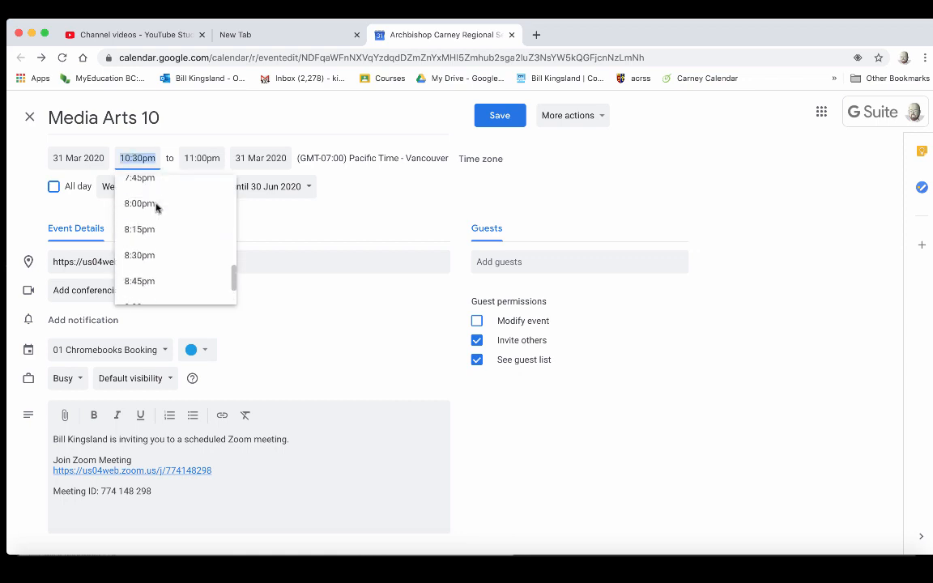
{"action": "scroll", "coordinate": [157, 208], "scroll_direction": "down", "scroll_amount": 5}
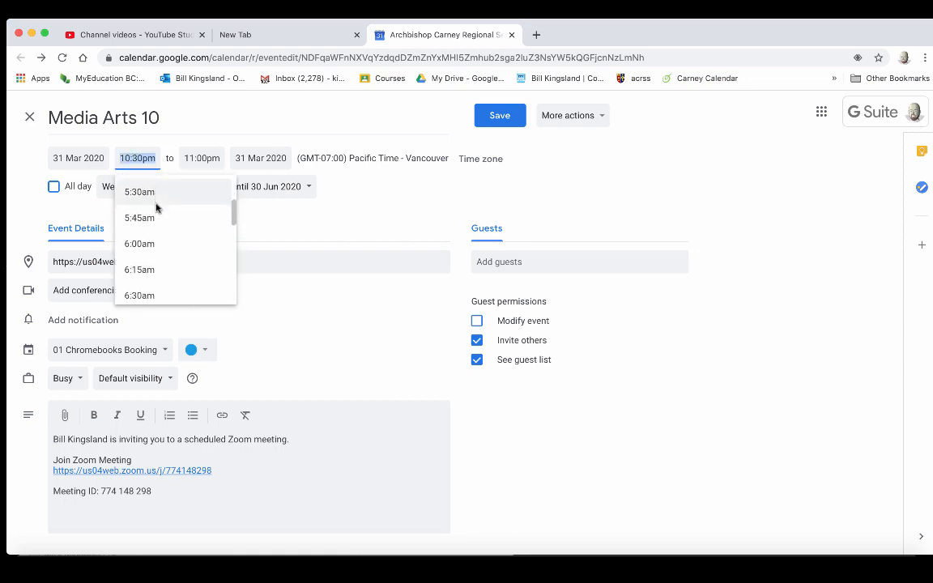
{"action": "scroll", "coordinate": [157, 209], "scroll_direction": "down", "scroll_amount": 6}
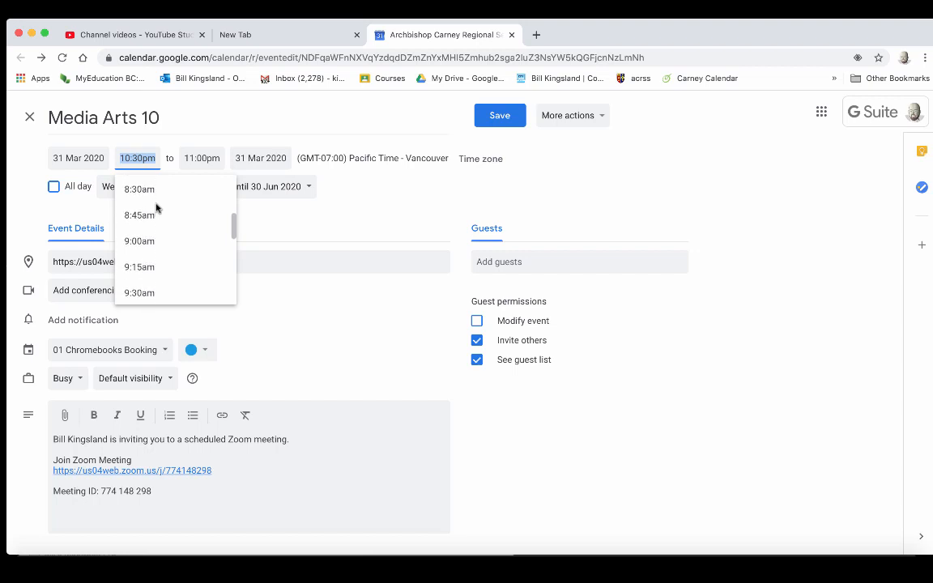
{"action": "left_click", "coordinate": [141, 235]}
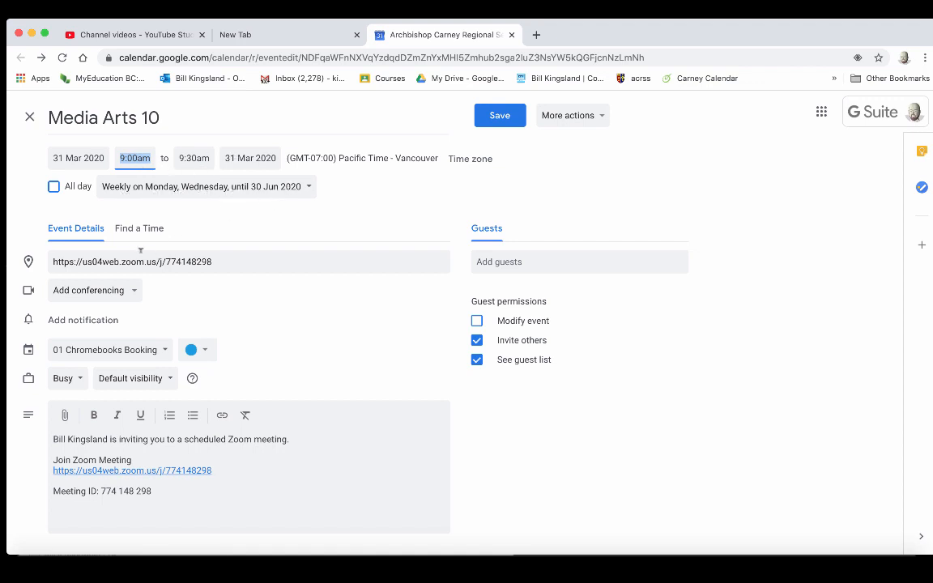
{"action": "left_click", "coordinate": [97, 322]}
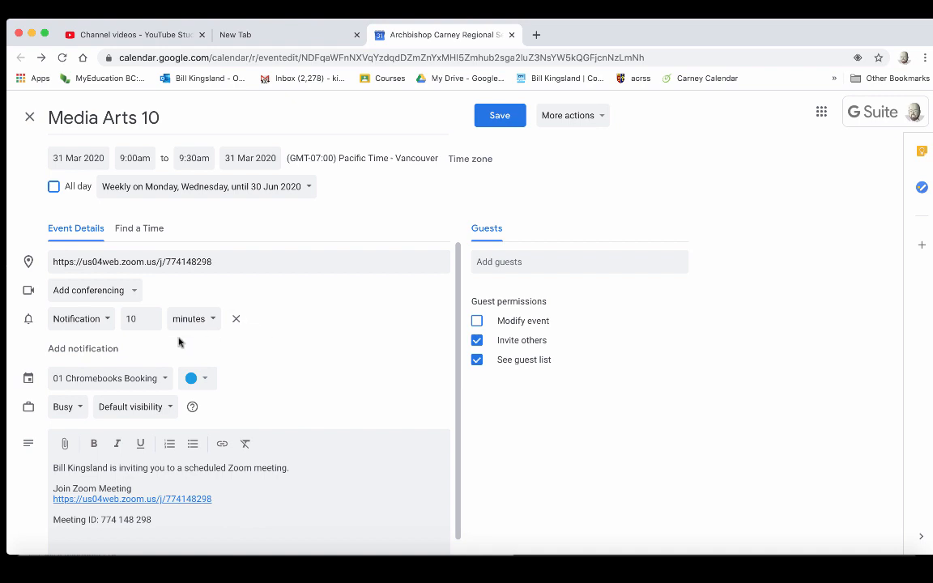
- Put the event in the Media Arts 10 - 19/20 2020 calendar, colour it blue, and save
{"action": "left_click", "coordinate": [166, 380]}
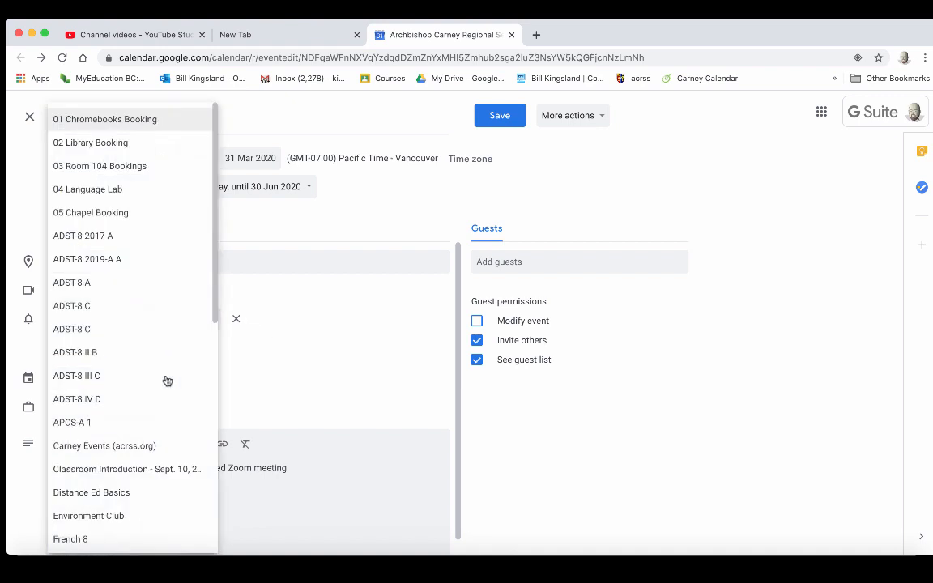
{"action": "scroll", "coordinate": [144, 391], "scroll_direction": "down", "scroll_amount": 5}
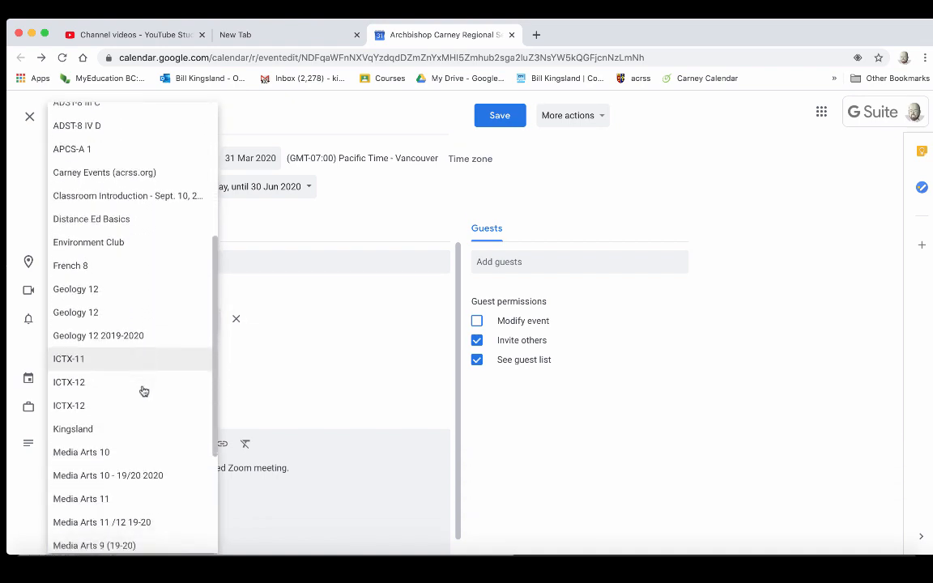
{"action": "left_click", "coordinate": [150, 365]}
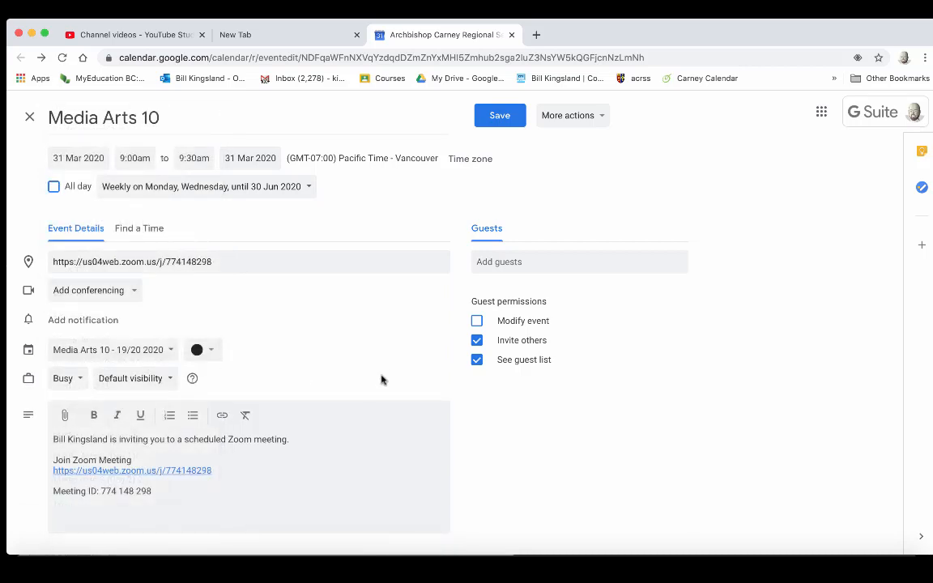
{"action": "left_click", "coordinate": [209, 352]}
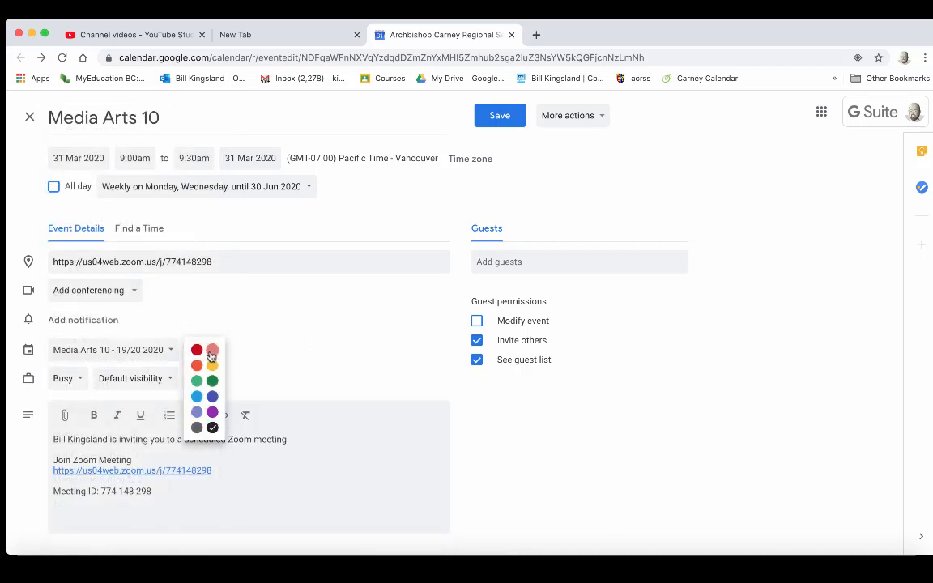
{"action": "left_click", "coordinate": [197, 397]}
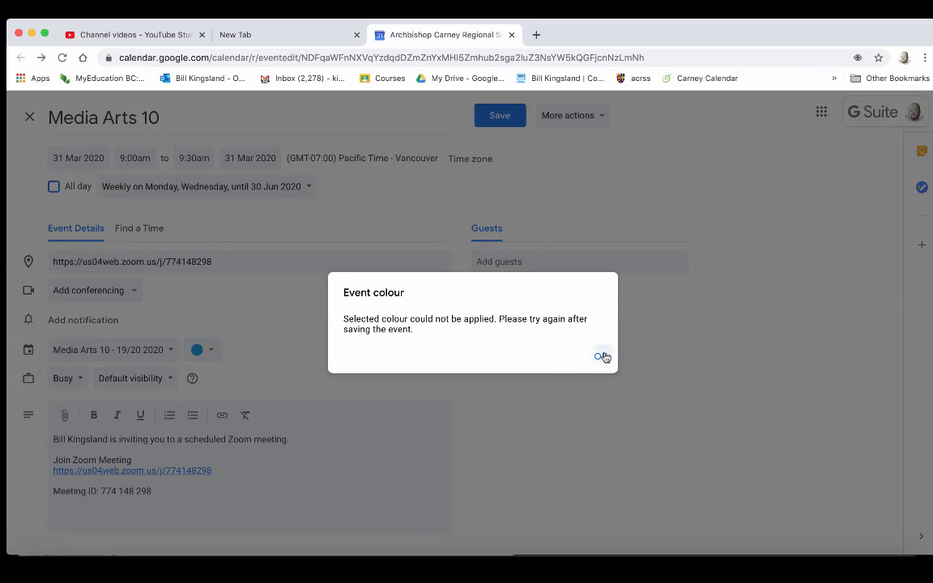
{"action": "left_click", "coordinate": [604, 357]}
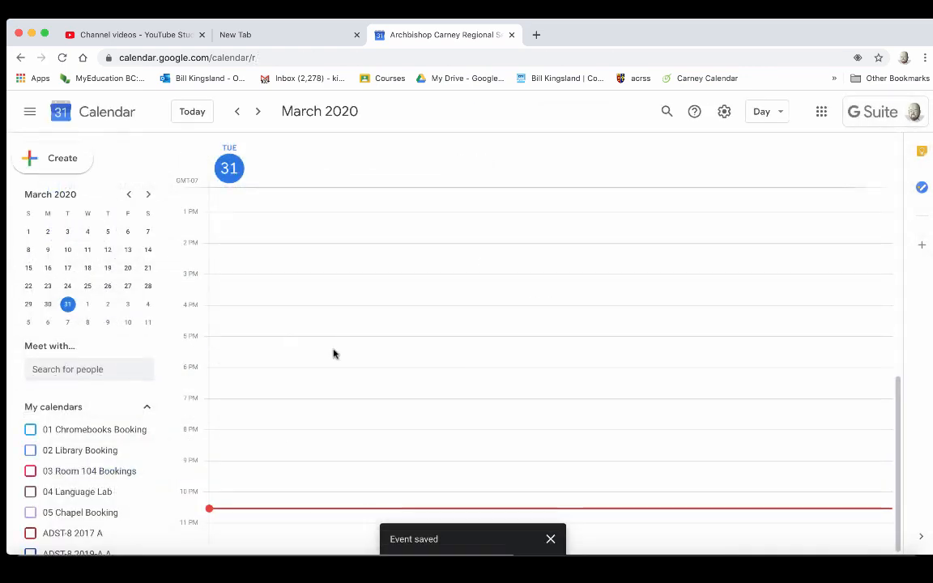
- Go to Wednesday 1 April and open the Media Arts 10 event for editing
{"action": "scroll", "coordinate": [322, 292], "scroll_direction": "up", "scroll_amount": 10}
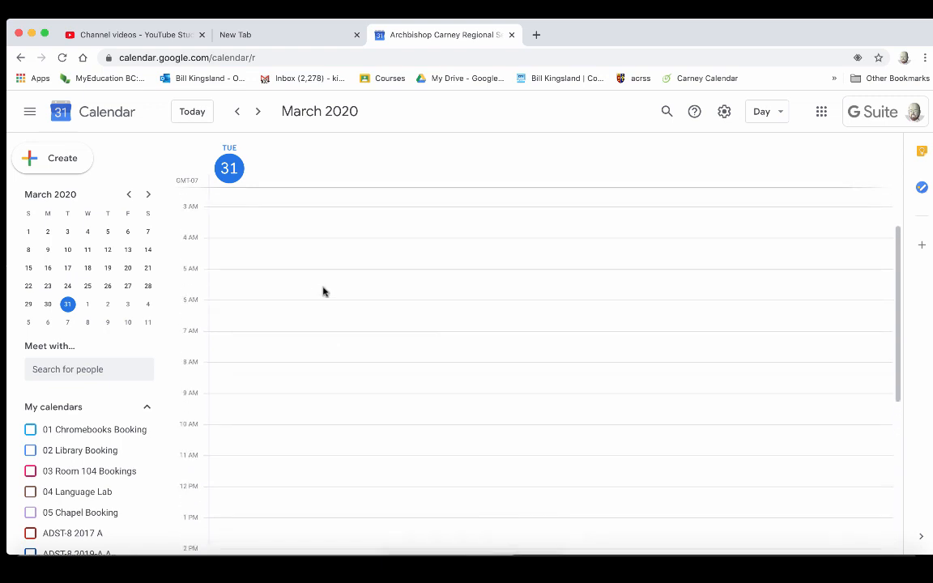
{"action": "left_click", "coordinate": [259, 112]}
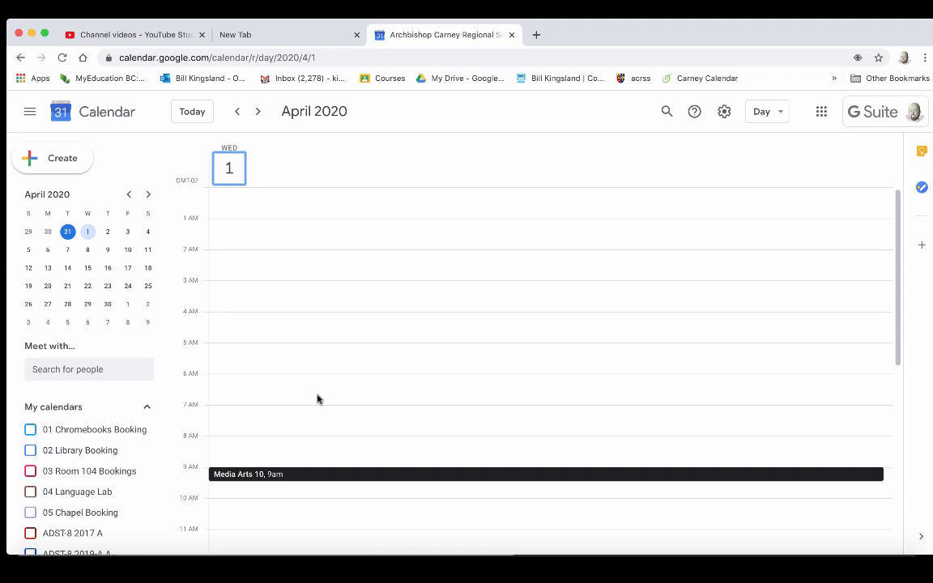
{"action": "left_click", "coordinate": [305, 476]}
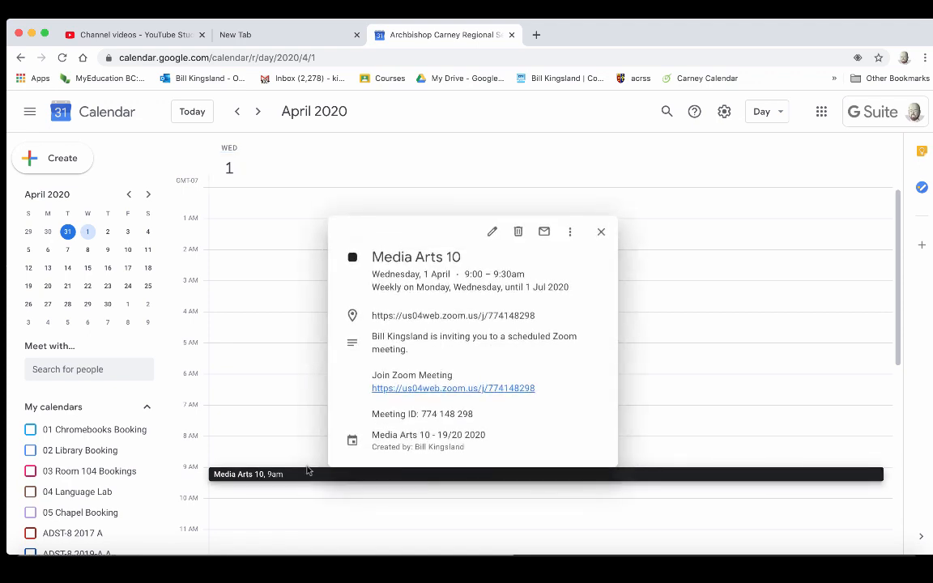
{"action": "left_click", "coordinate": [250, 435]}
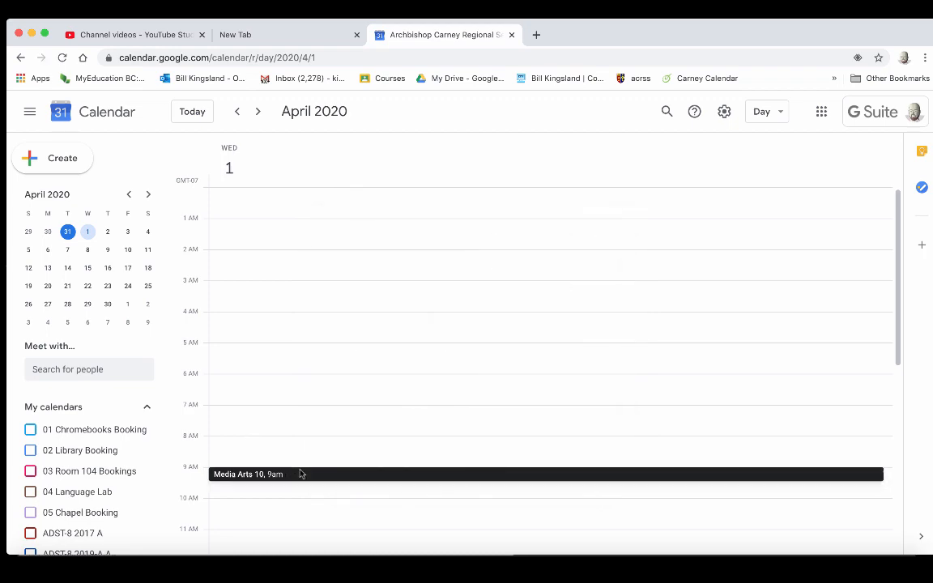
{"action": "left_click", "coordinate": [302, 474]}
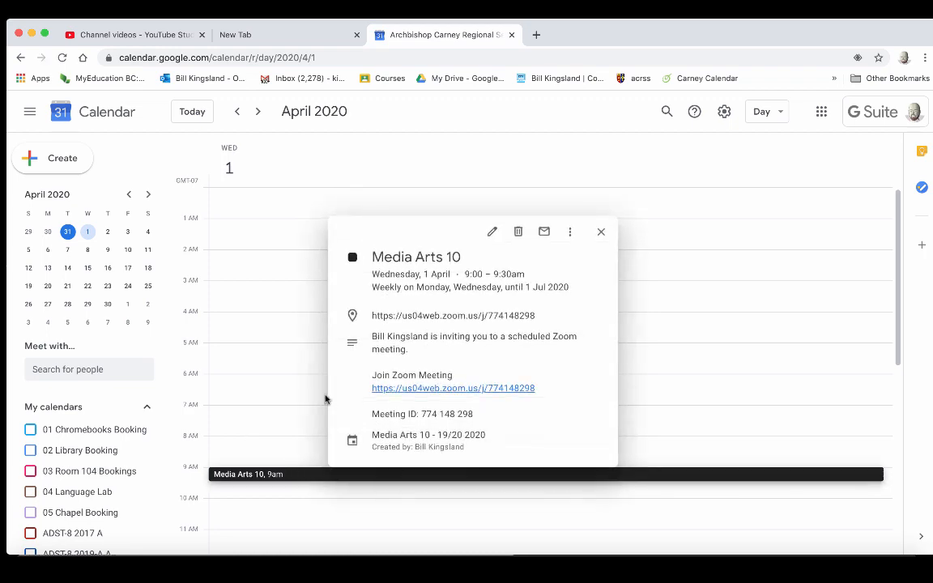
{"action": "left_click", "coordinate": [492, 232]}
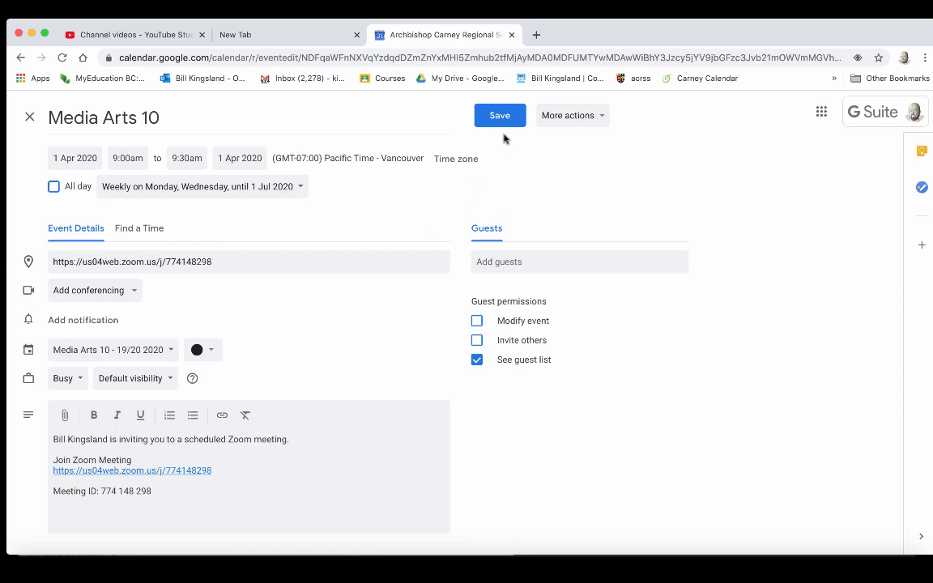
- Start deleting the event from More actions, then cancel the recurring-event dialog
{"action": "left_click", "coordinate": [589, 118]}
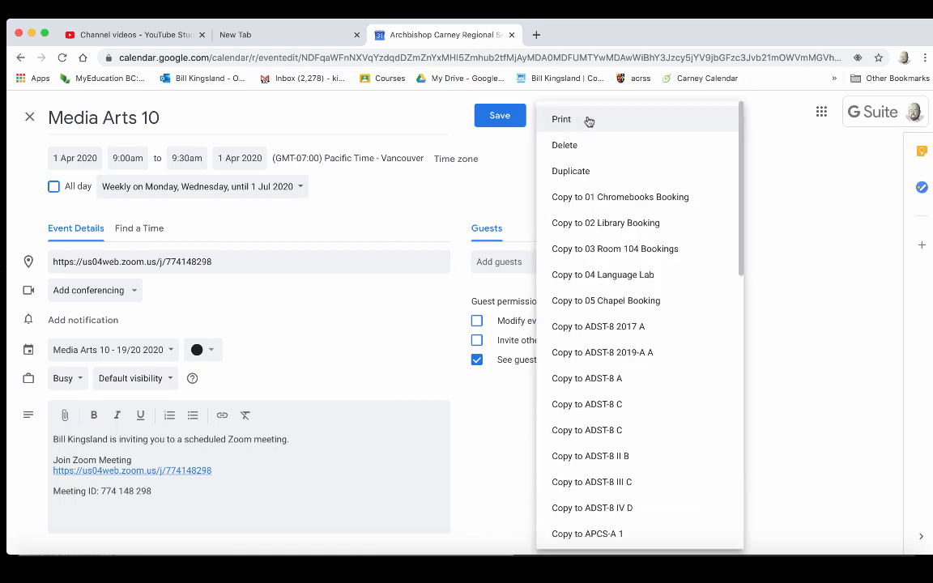
{"action": "left_click", "coordinate": [567, 146]}
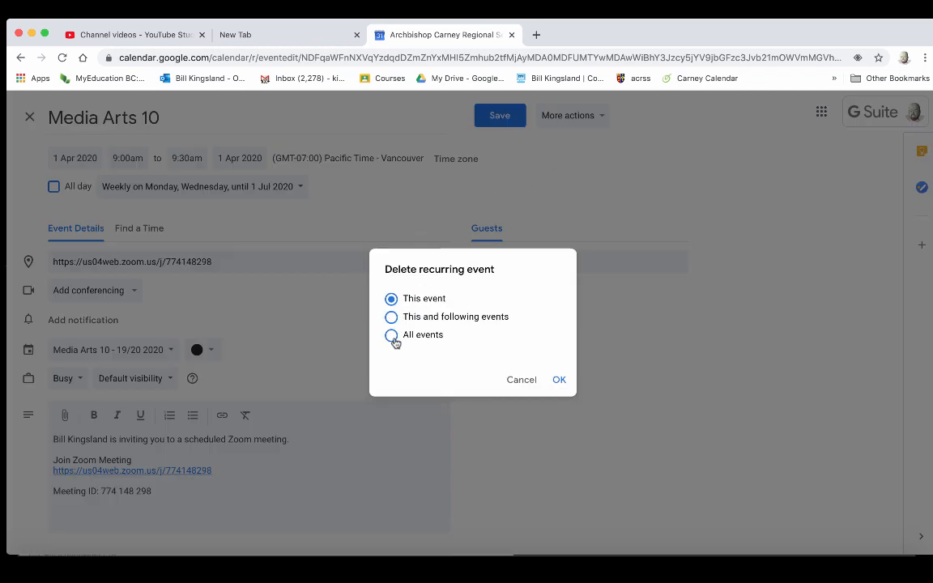
{"action": "left_click", "coordinate": [523, 381]}
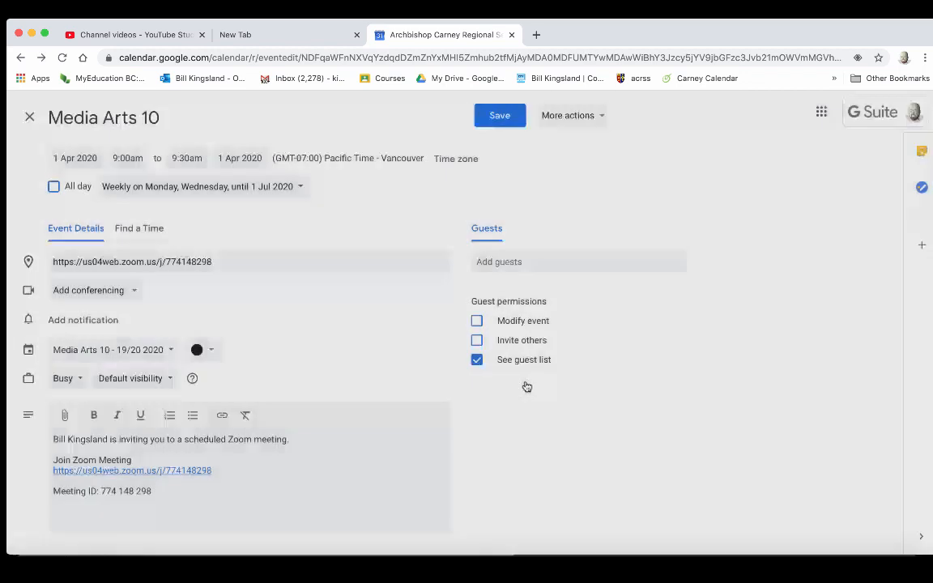
- Open the Zoom meeting link from the event description
{"action": "left_click", "coordinate": [323, 37]}
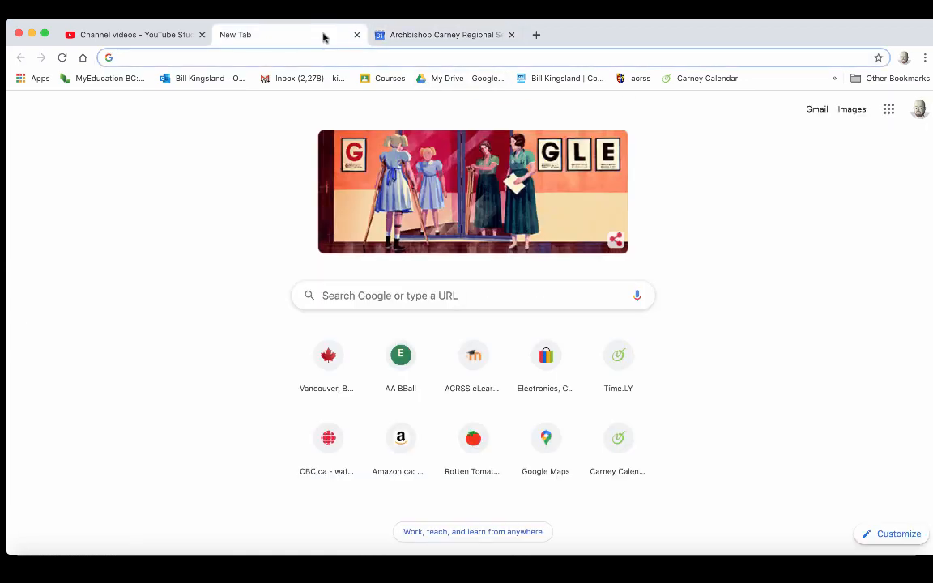
{"action": "left_click", "coordinate": [430, 36]}
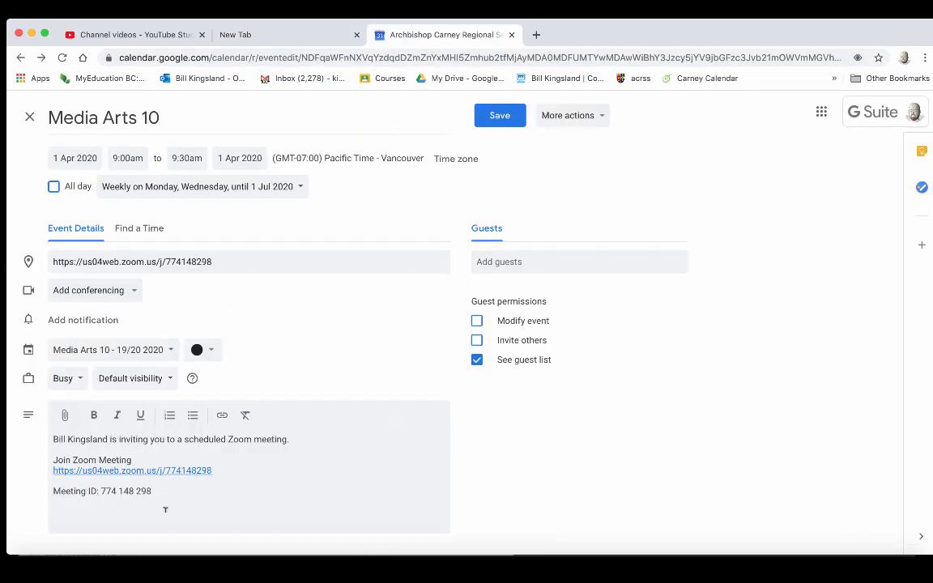
{"action": "left_click", "coordinate": [185, 471]}
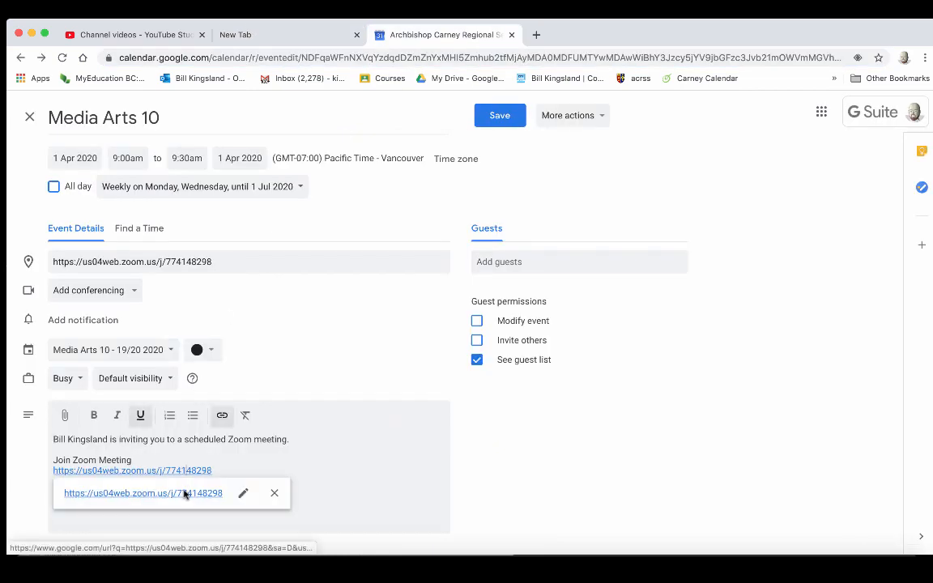
{"action": "left_click", "coordinate": [185, 494]}
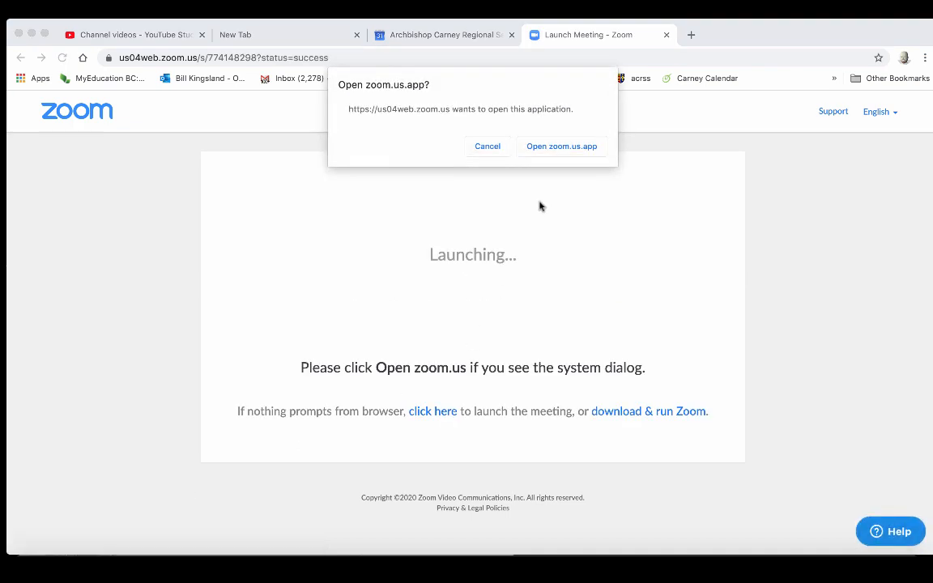
- Allow the browser to open zoom.us.app and launch the meeting
{"action": "left_click", "coordinate": [561, 147]}
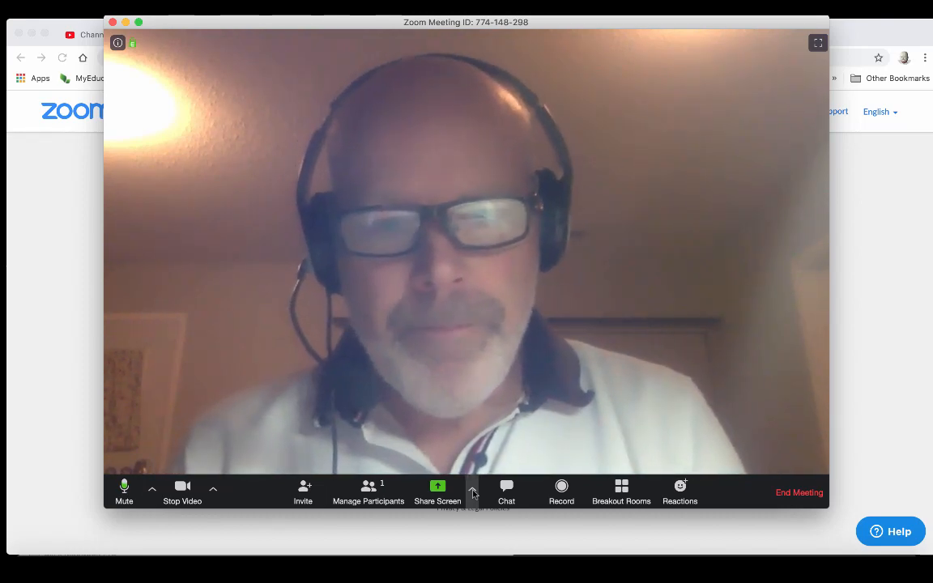
{"action": "left_click", "coordinate": [473, 492]}
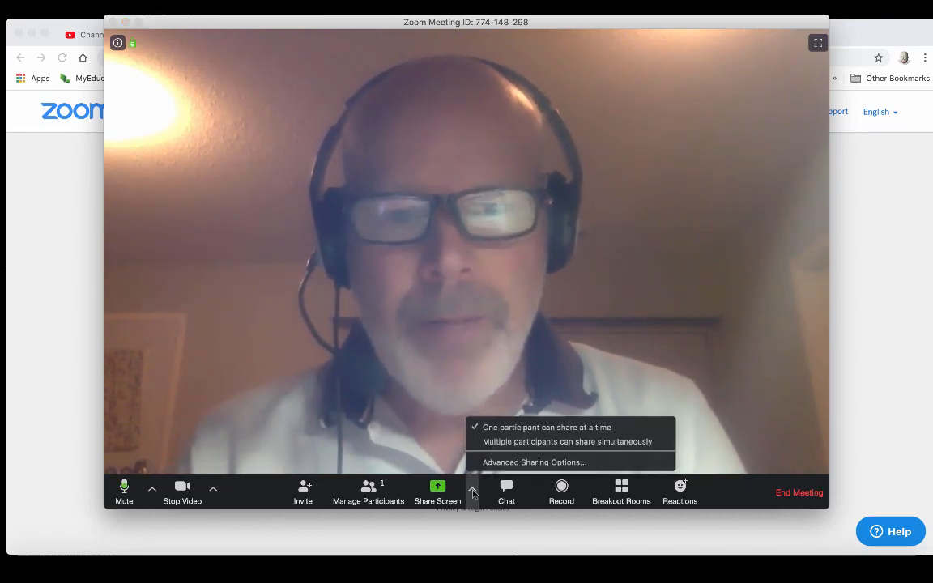
{"action": "left_click", "coordinate": [510, 462]}
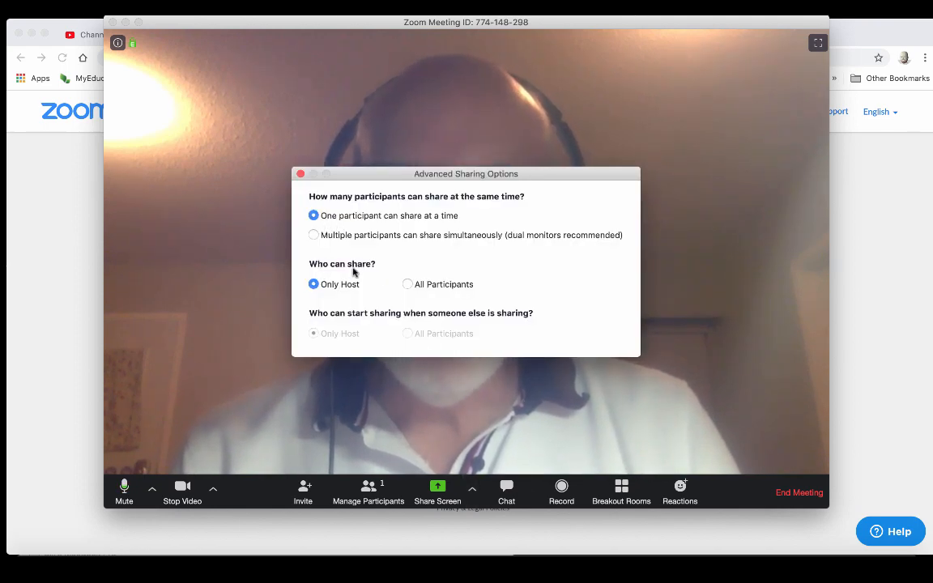
{"action": "left_click", "coordinate": [408, 285]}
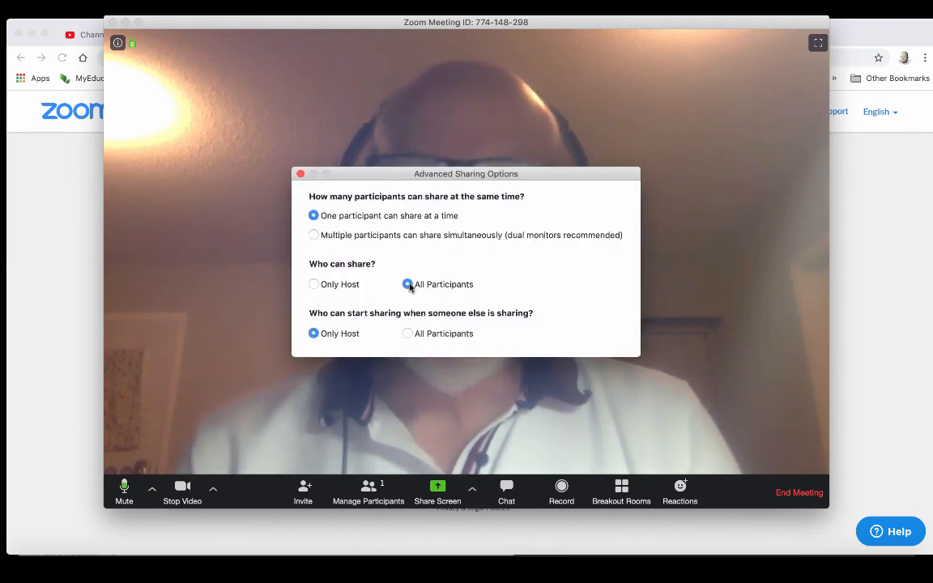
{"action": "left_click", "coordinate": [314, 285]}
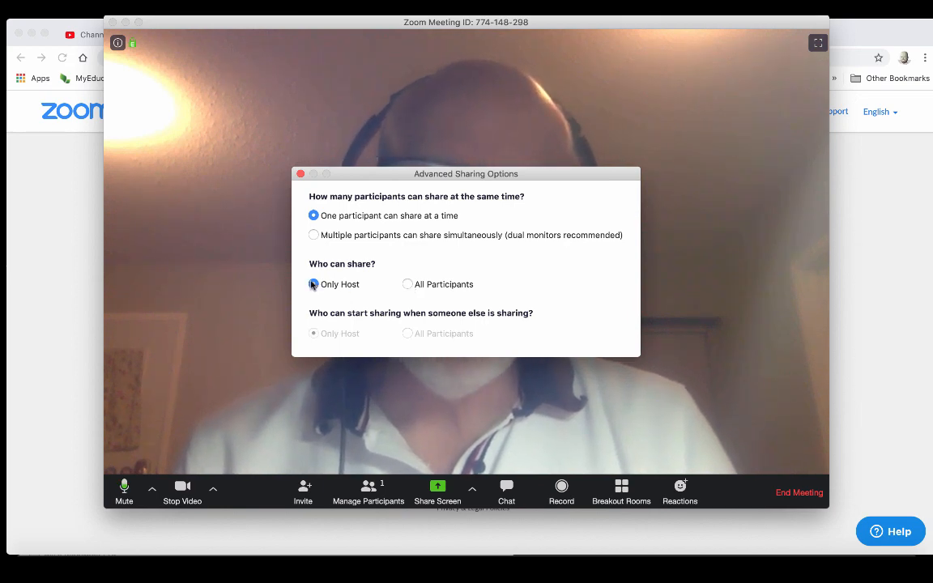
{"action": "left_click", "coordinate": [301, 174]}
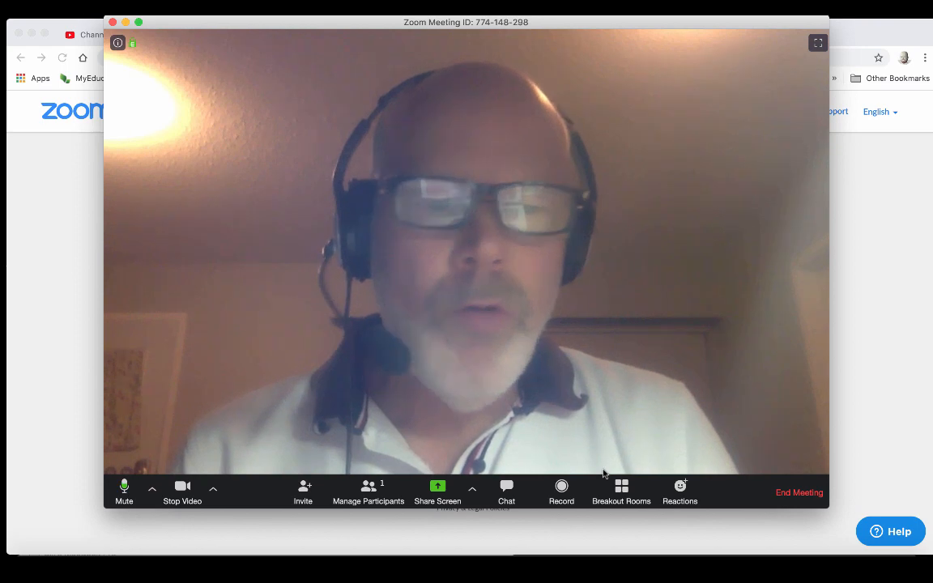
- Show the Participants panel and toggle participants' ability to rename themselves on, then off
{"action": "left_click", "coordinate": [380, 486]}
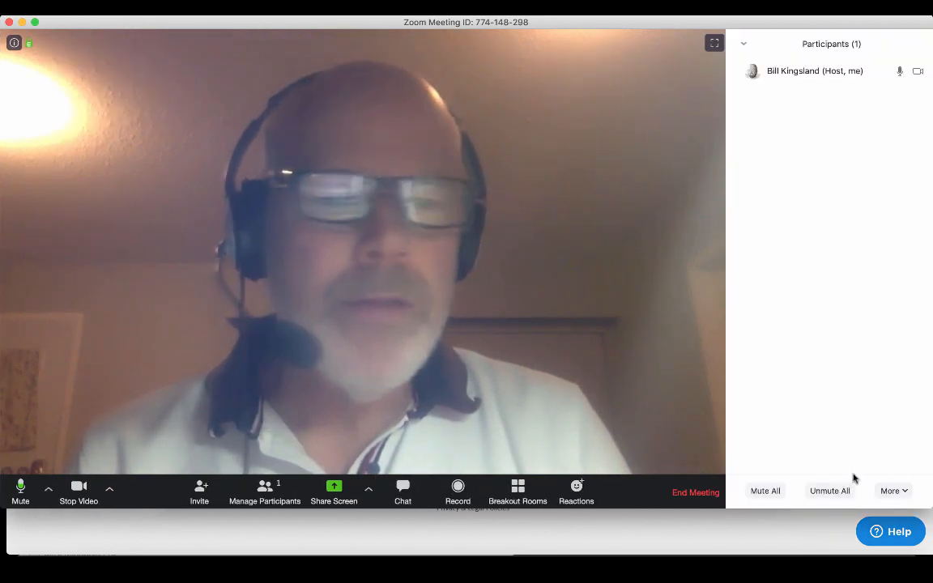
{"action": "left_click", "coordinate": [902, 492]}
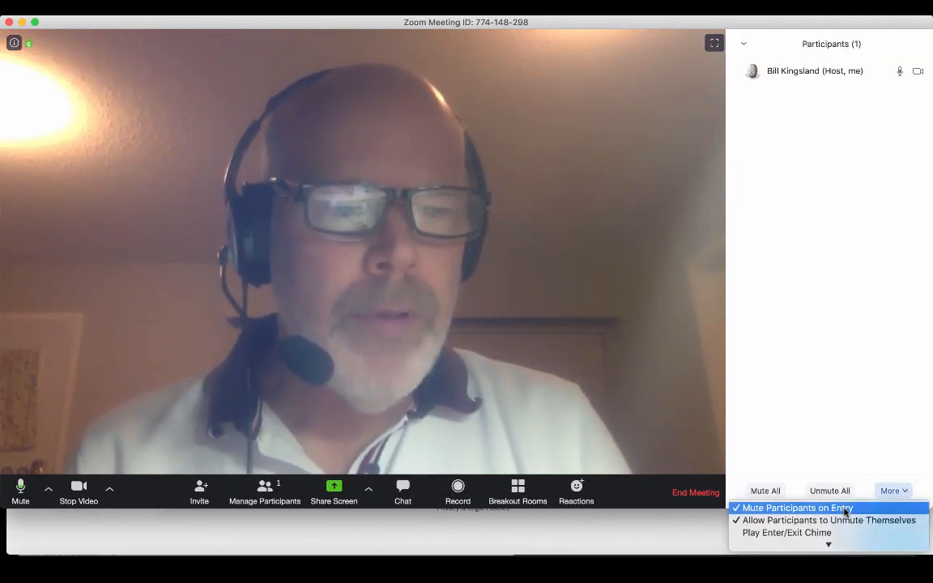
{"action": "mouse_move", "coordinate": [828, 544]}
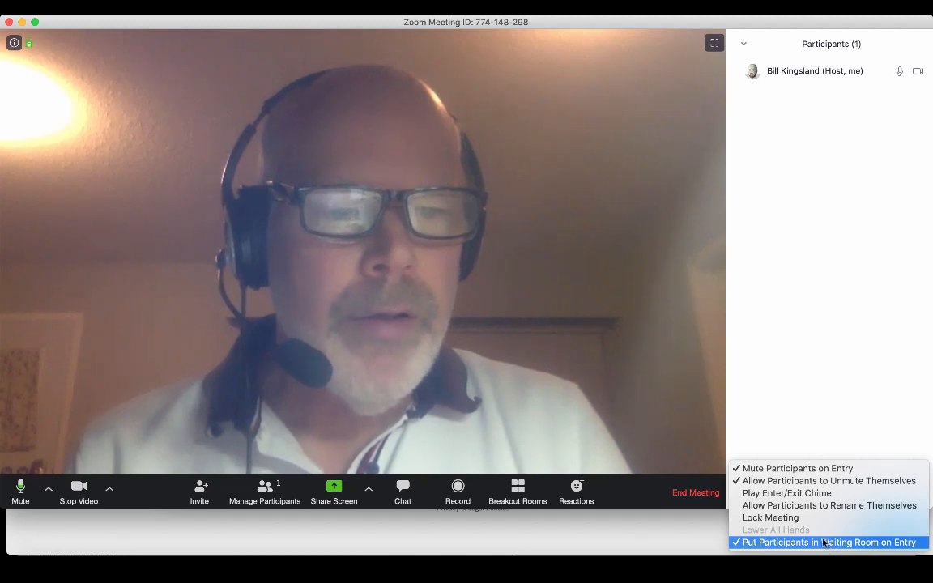
{"action": "left_click", "coordinate": [814, 506]}
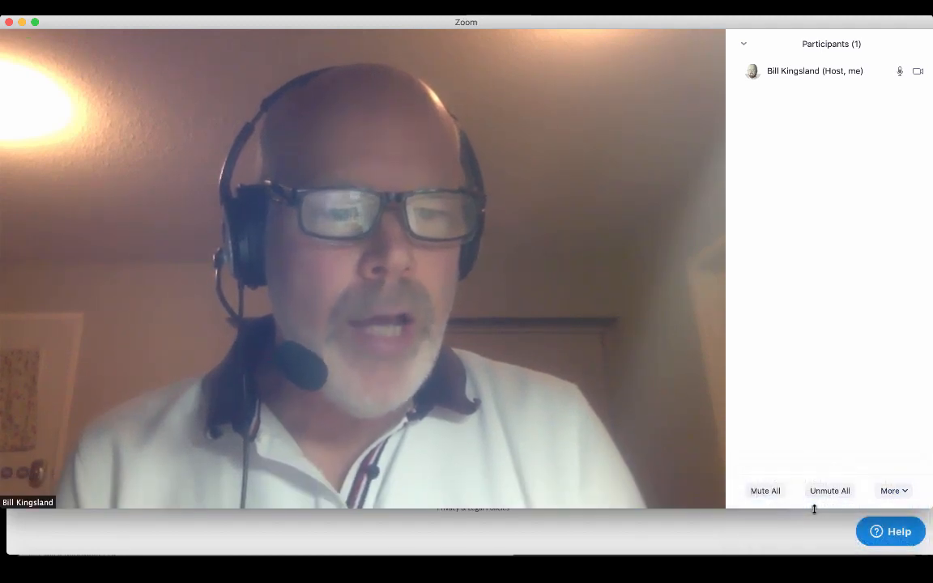
{"action": "left_click", "coordinate": [902, 492]}
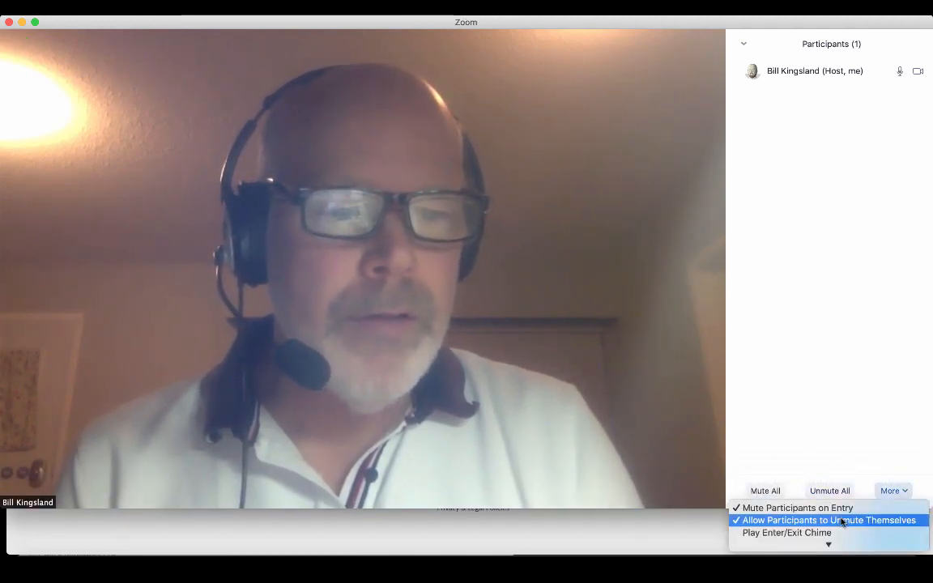
{"action": "mouse_move", "coordinate": [839, 545]}
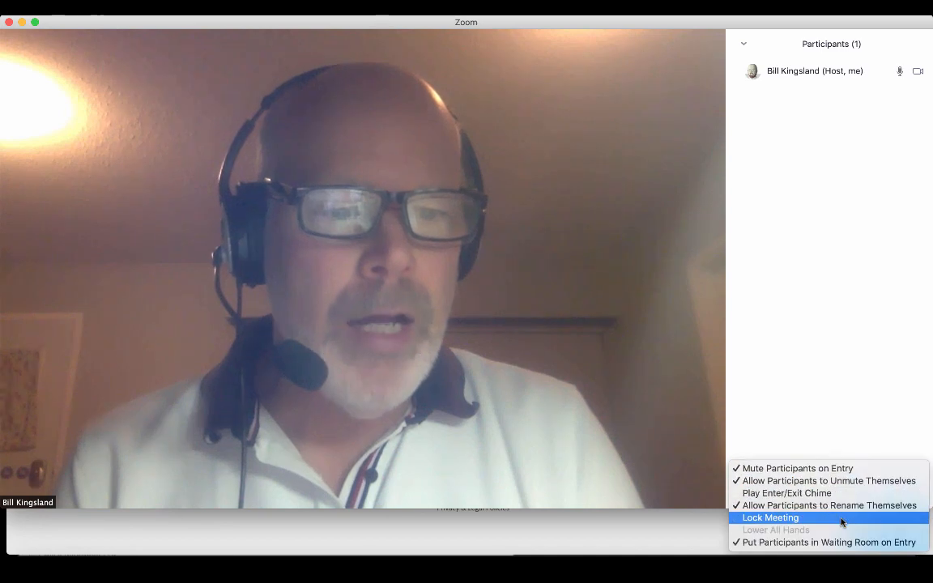
{"action": "left_click", "coordinate": [775, 506]}
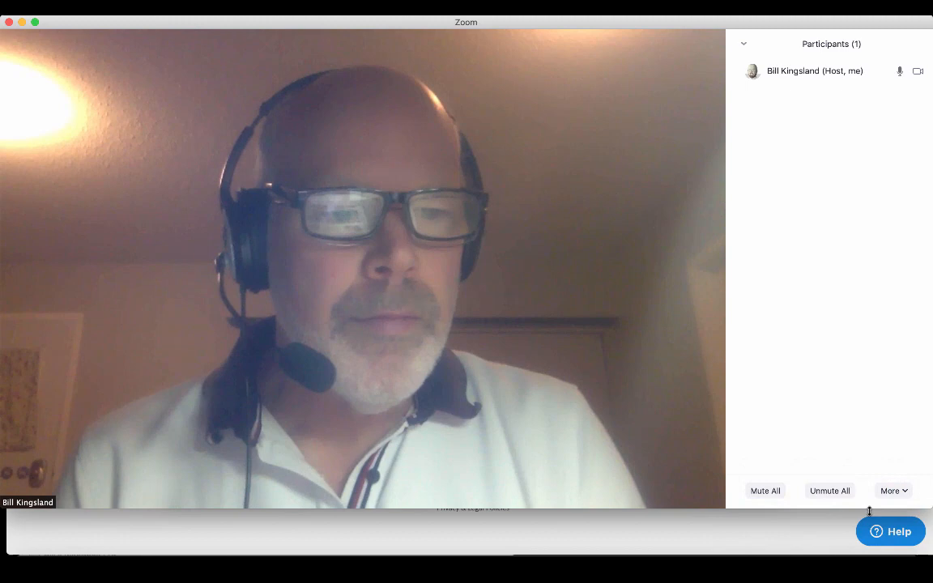
- Turn off participants unmuting themselves and muting participants on entry
{"action": "left_click", "coordinate": [907, 491]}
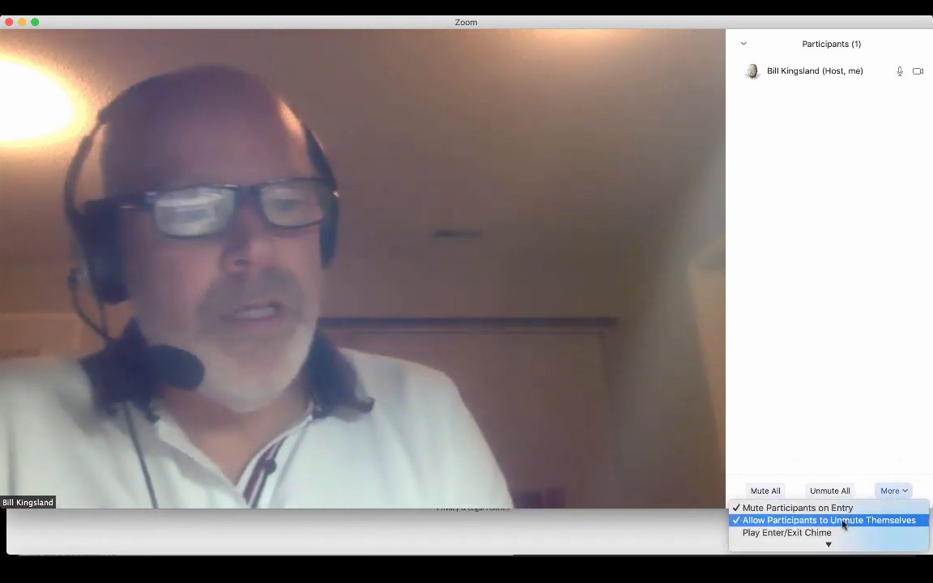
{"action": "left_click", "coordinate": [842, 524]}
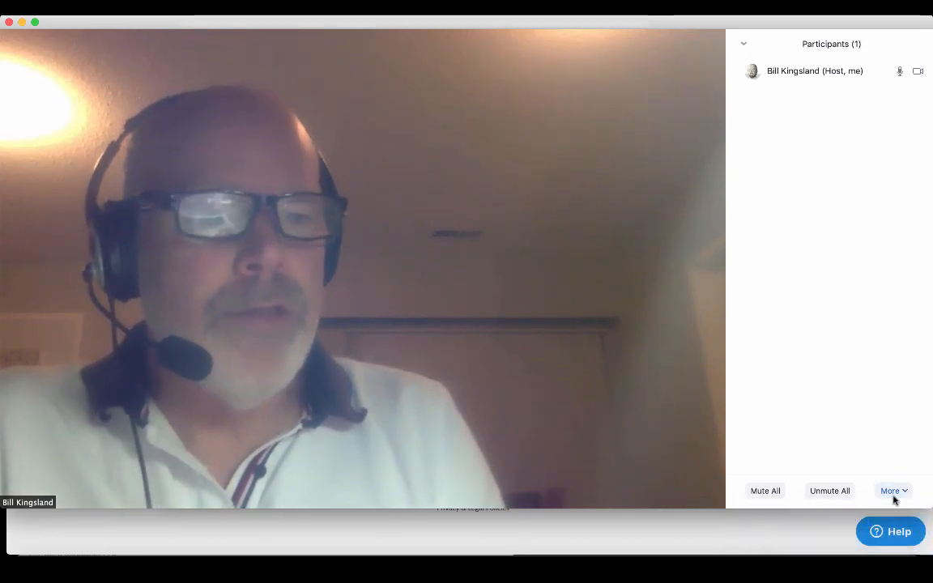
{"action": "left_click", "coordinate": [902, 492]}
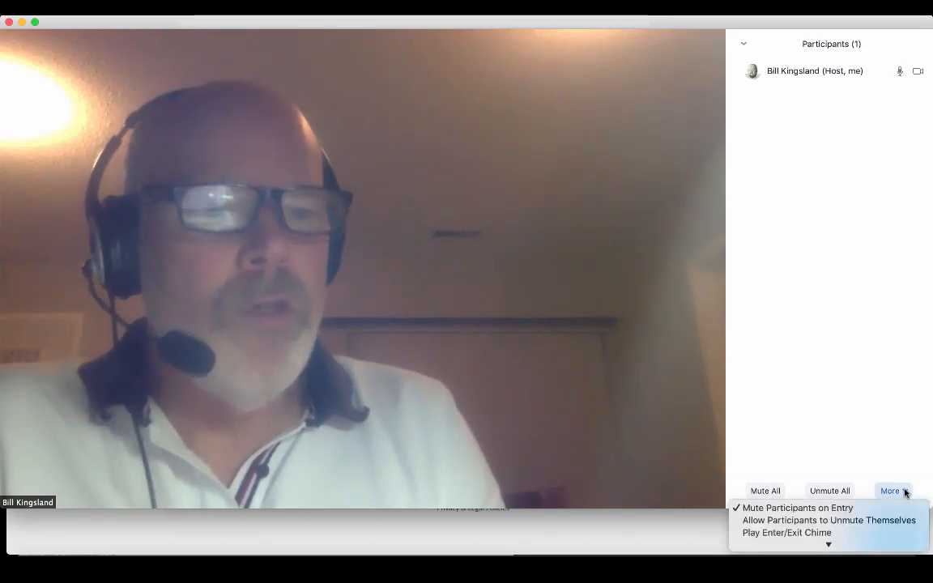
{"action": "left_click", "coordinate": [868, 520]}
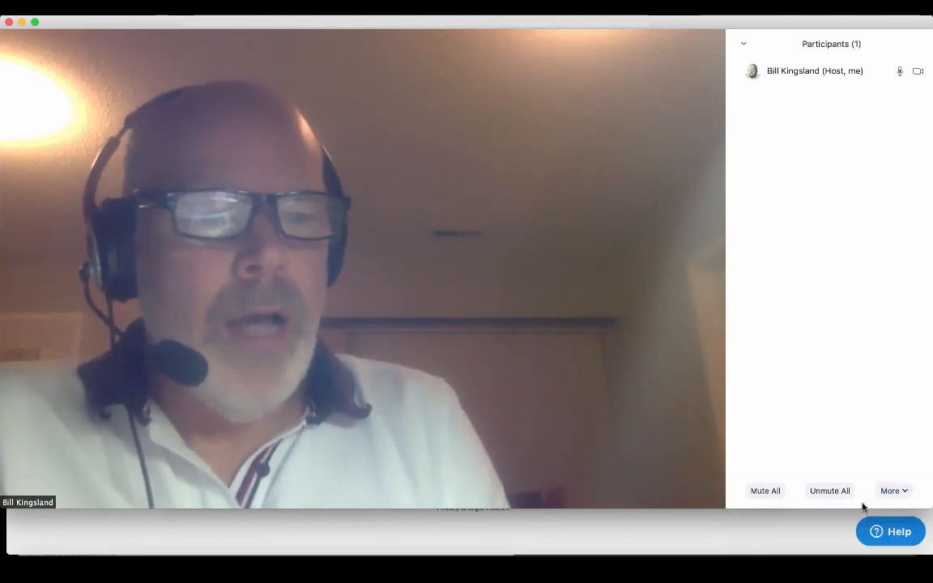
{"action": "left_click", "coordinate": [894, 492]}
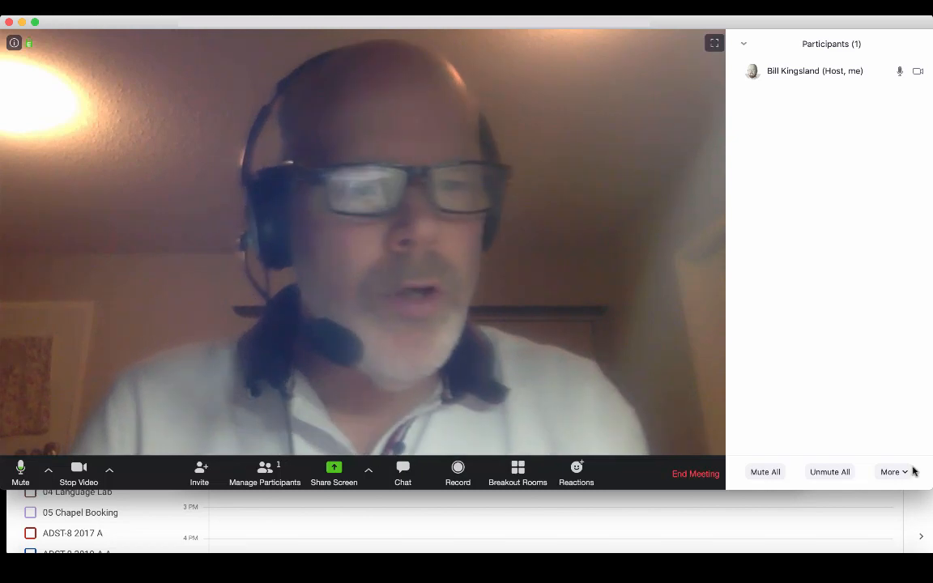
- Lock the meeting from the participant More menu, confirming with OK
{"action": "left_click", "coordinate": [901, 475]}
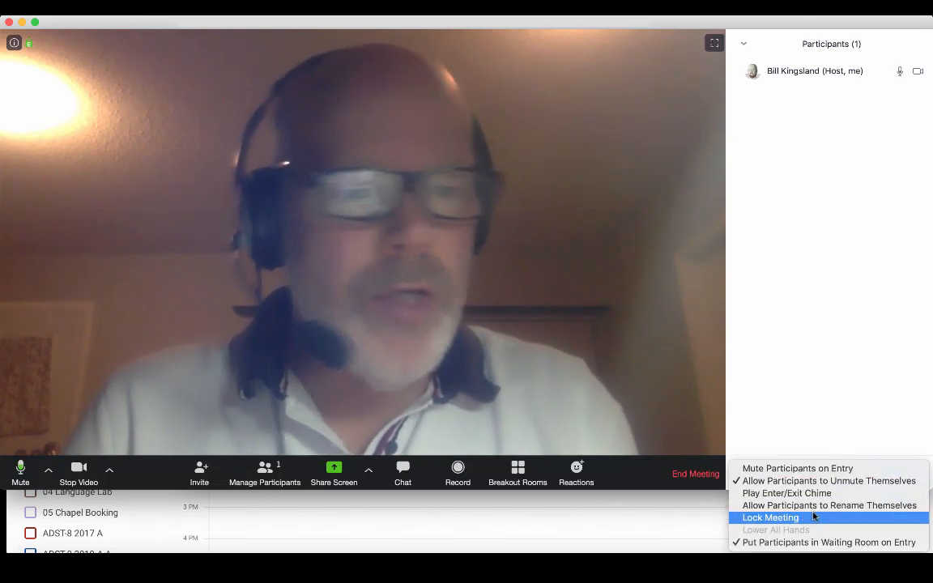
{"action": "left_click", "coordinate": [814, 517]}
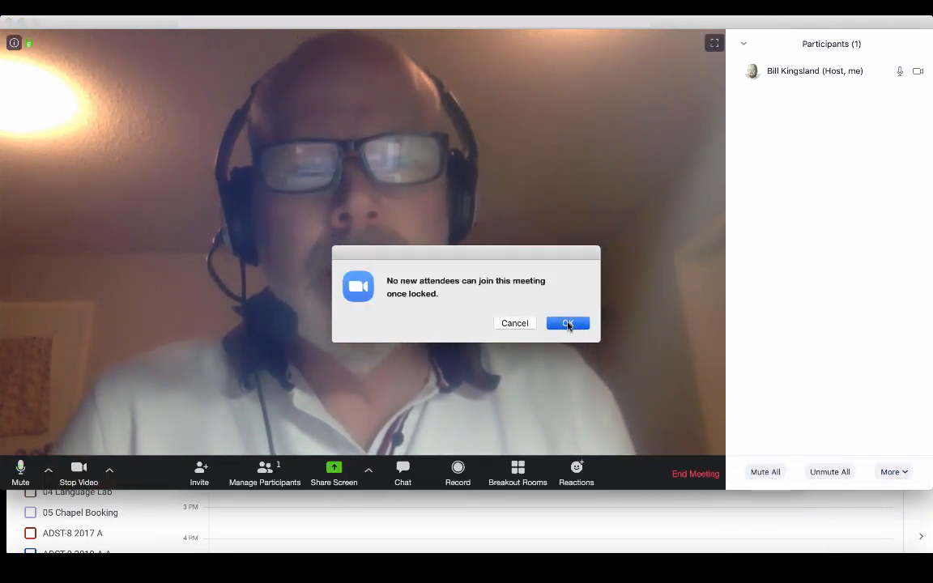
{"action": "left_click", "coordinate": [569, 324]}
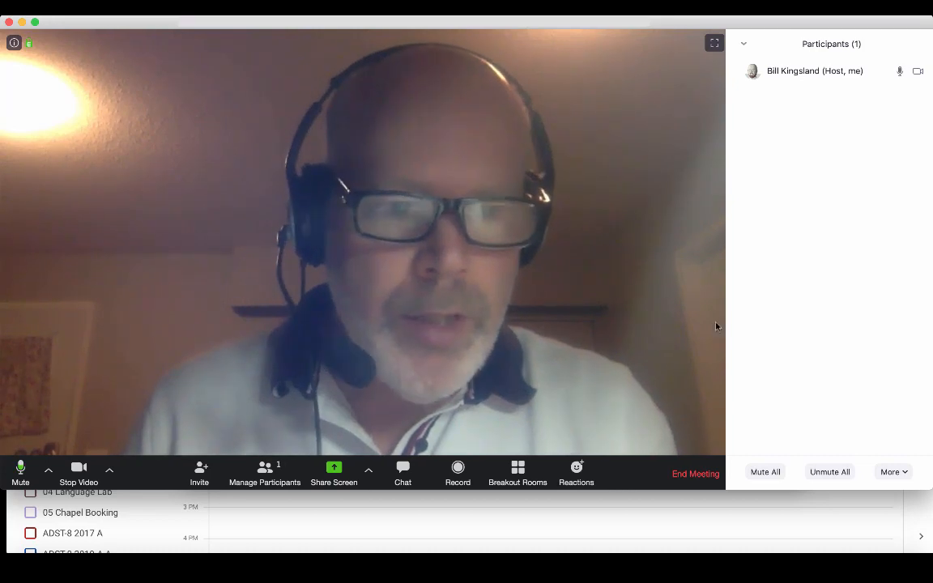
{"action": "left_click", "coordinate": [892, 471]}
{"action": "left_click", "coordinate": [619, 236]}
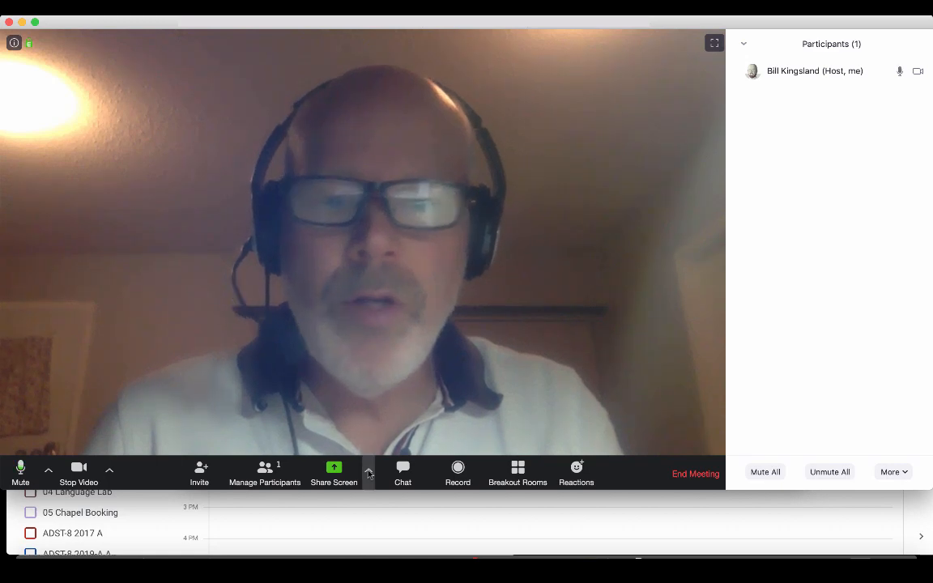
- Review the advanced screen sharing options and the participant management options, then close them
{"action": "left_click", "coordinate": [368, 470]}
{"action": "left_click", "coordinate": [386, 443]}
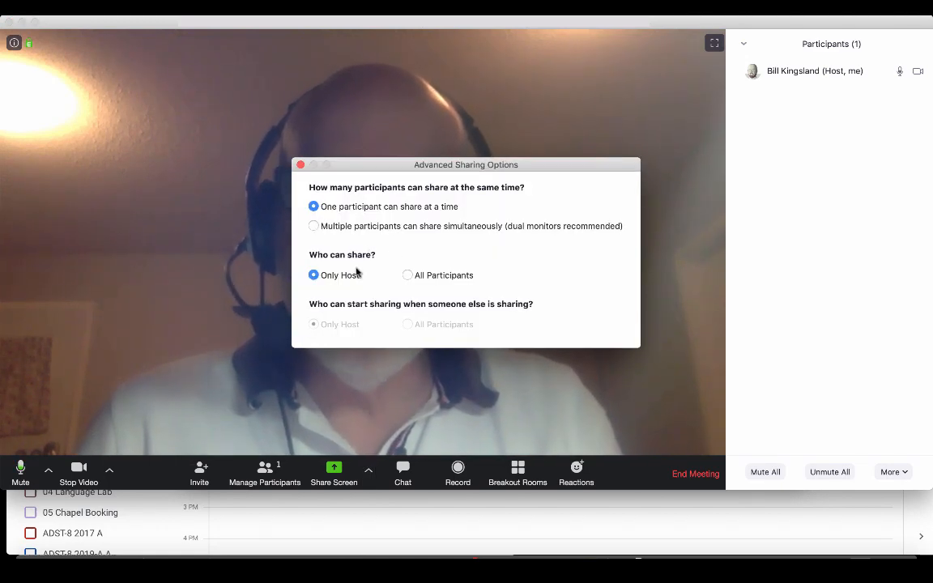
{"action": "left_click", "coordinate": [301, 165]}
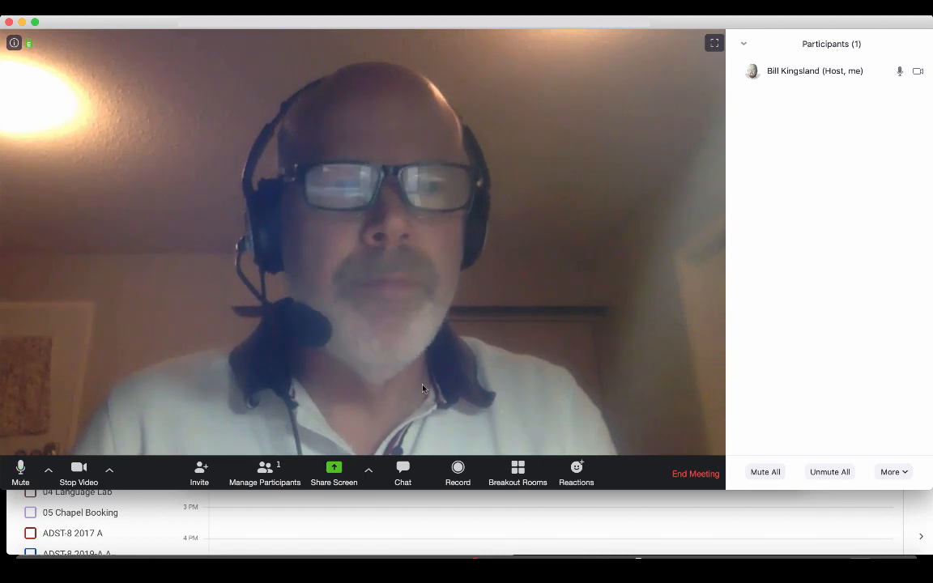
{"action": "left_click", "coordinate": [894, 472]}
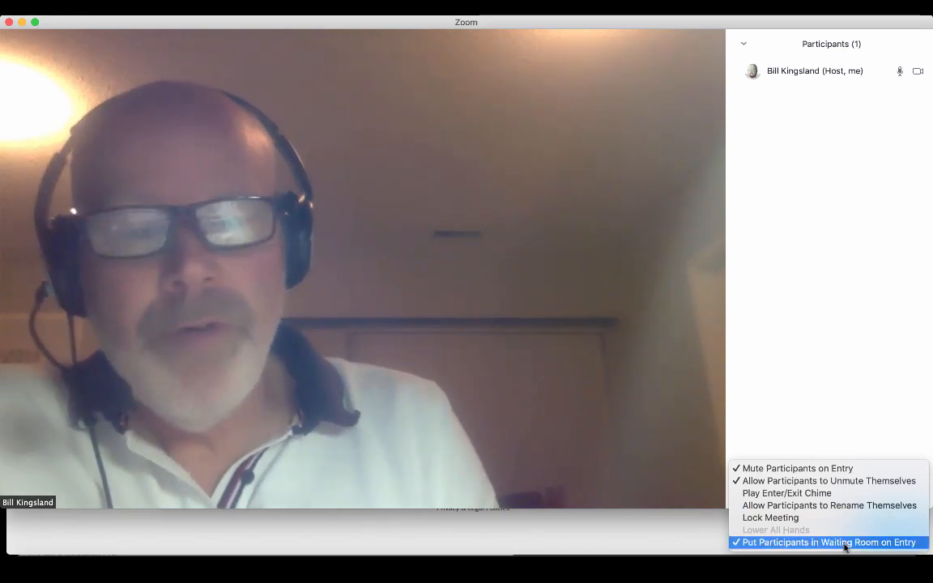
{"action": "left_click", "coordinate": [679, 407]}
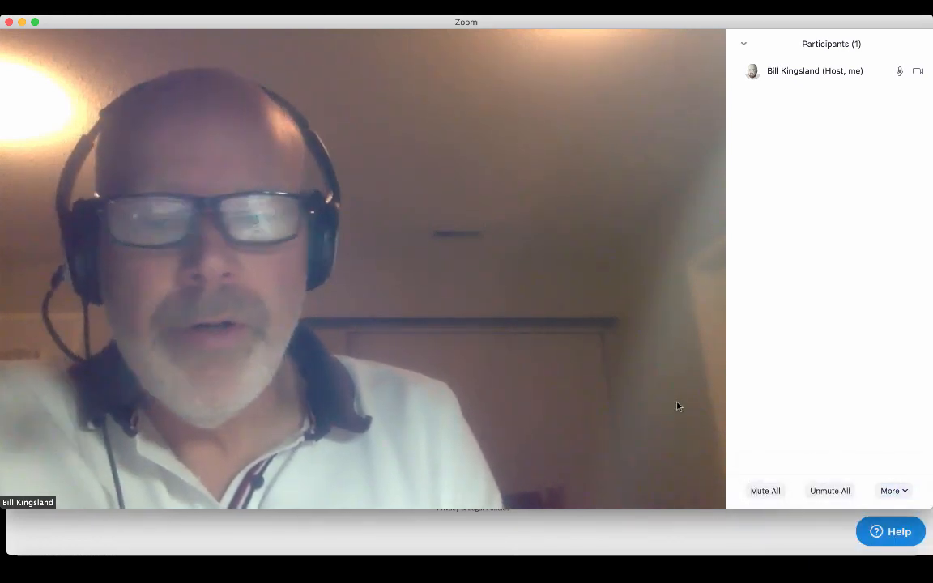
- End the meeting for all participants and return to the Media Arts 10 calendar event
{"action": "mouse_move", "coordinate": [175, 411]}
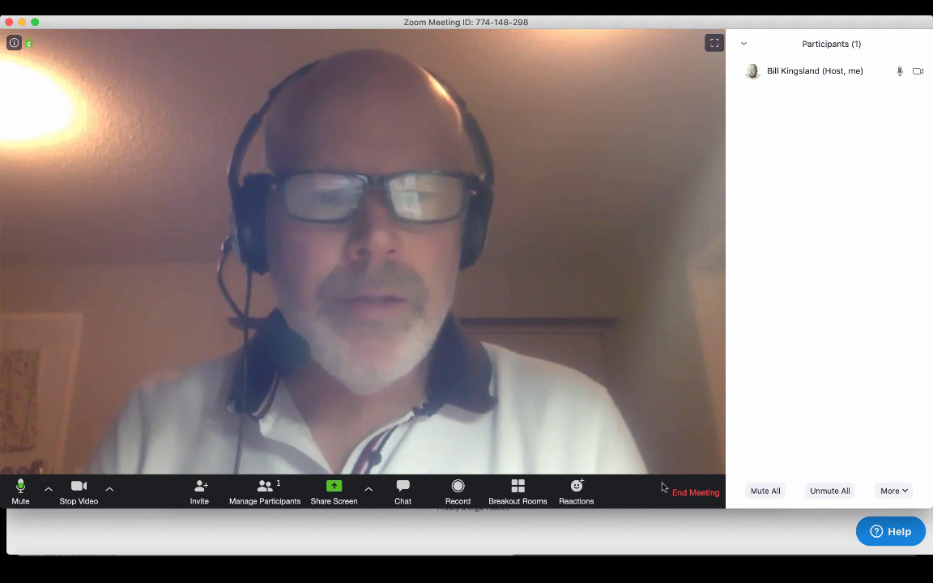
{"action": "left_click", "coordinate": [696, 494]}
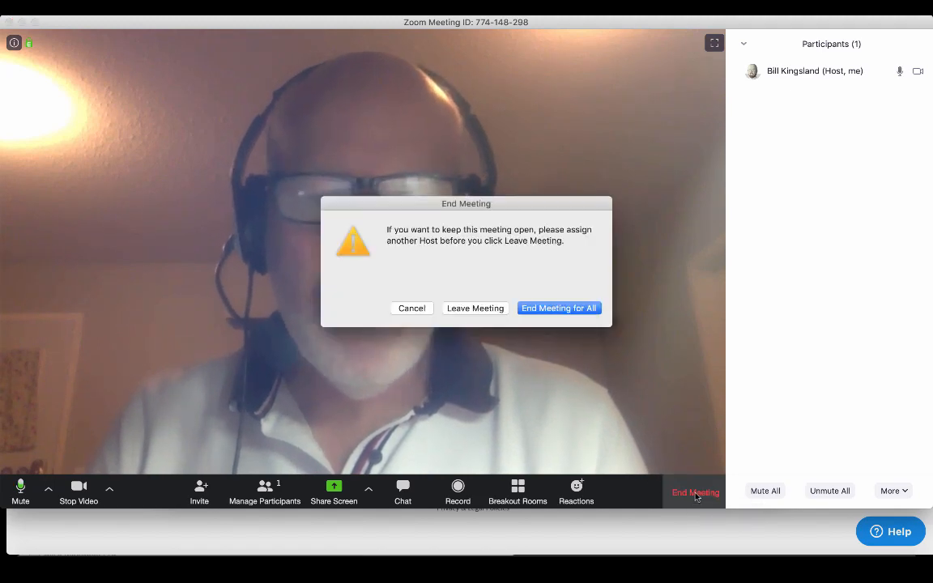
{"action": "left_click", "coordinate": [571, 314]}
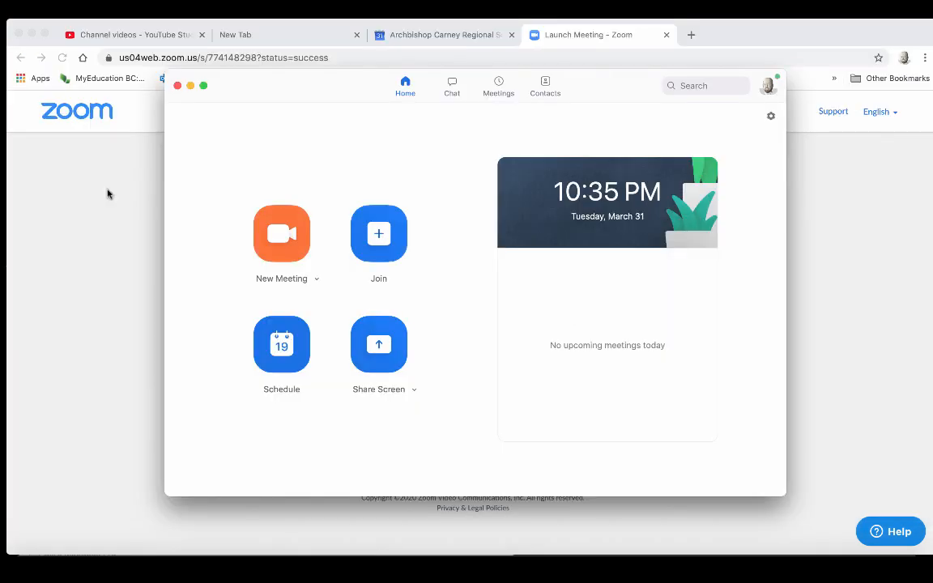
{"action": "left_click", "coordinate": [415, 34]}
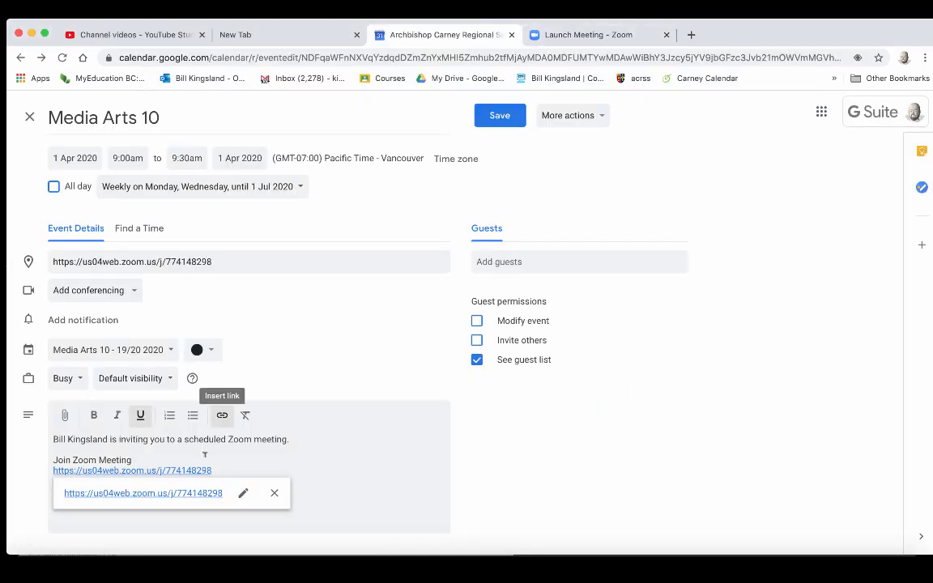
- Select the Zoom meeting link in the Media Arts 10 event description, then move to the Zoom launch tab
{"action": "left_click_drag", "start_coordinate": [211, 470], "coordinate": [52, 465]}
{"action": "key", "text": "super+c"}
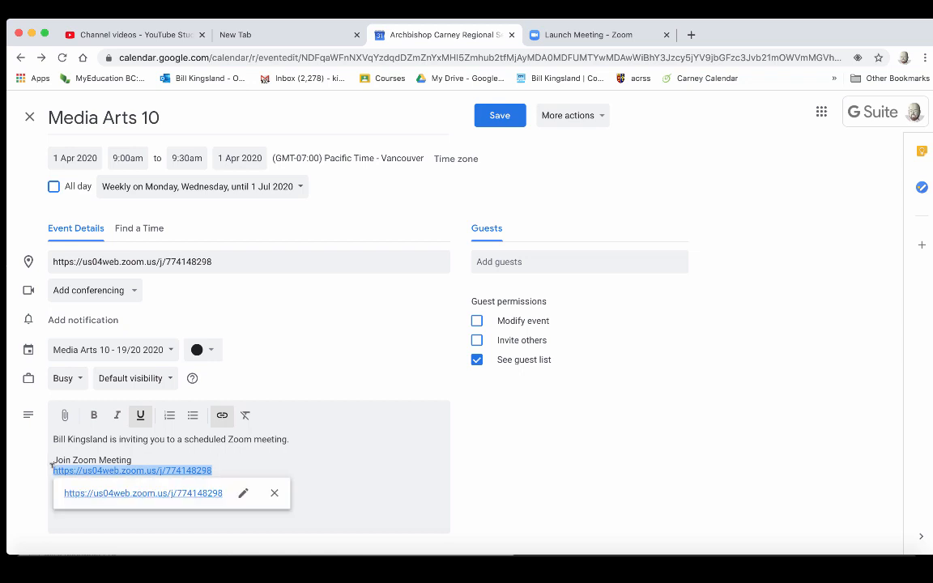
{"action": "left_click", "coordinate": [312, 326]}
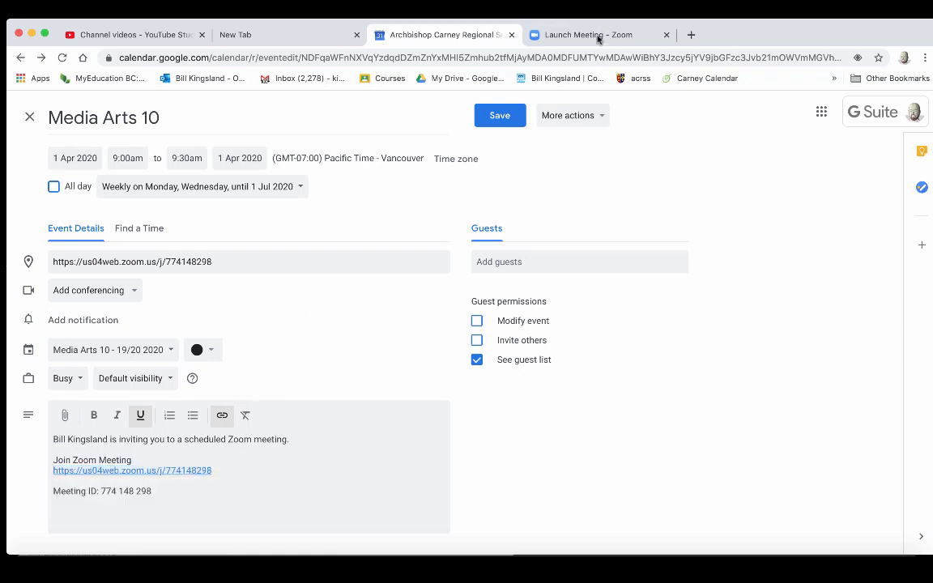
{"action": "left_click", "coordinate": [597, 37]}
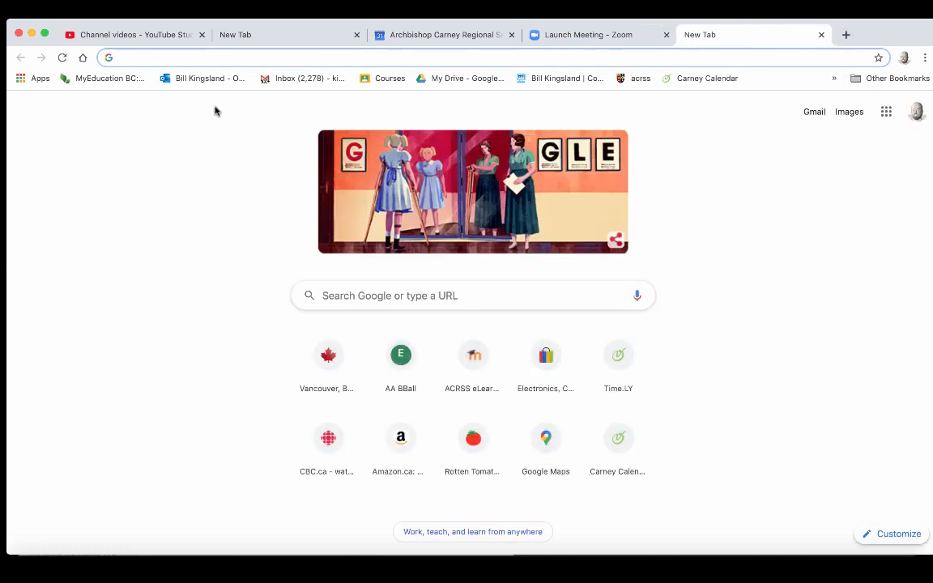
- In Media Arts 10 - 19/20 Classwork, start a material titled 'Link to Zoom Meetings (Monday, Wednesday, 9:00 am)'
{"action": "left_click", "coordinate": [386, 78]}
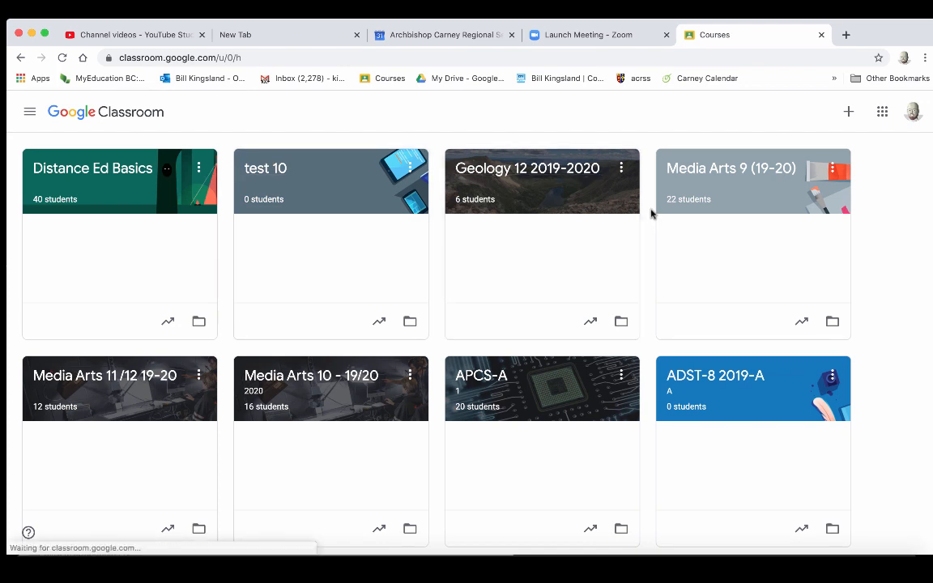
{"action": "left_click", "coordinate": [322, 380]}
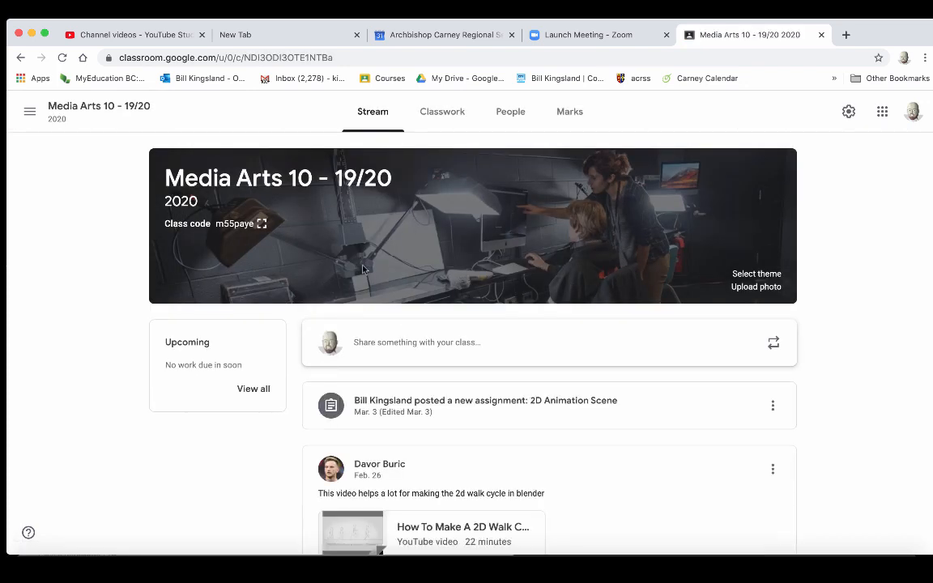
{"action": "left_click", "coordinate": [444, 115]}
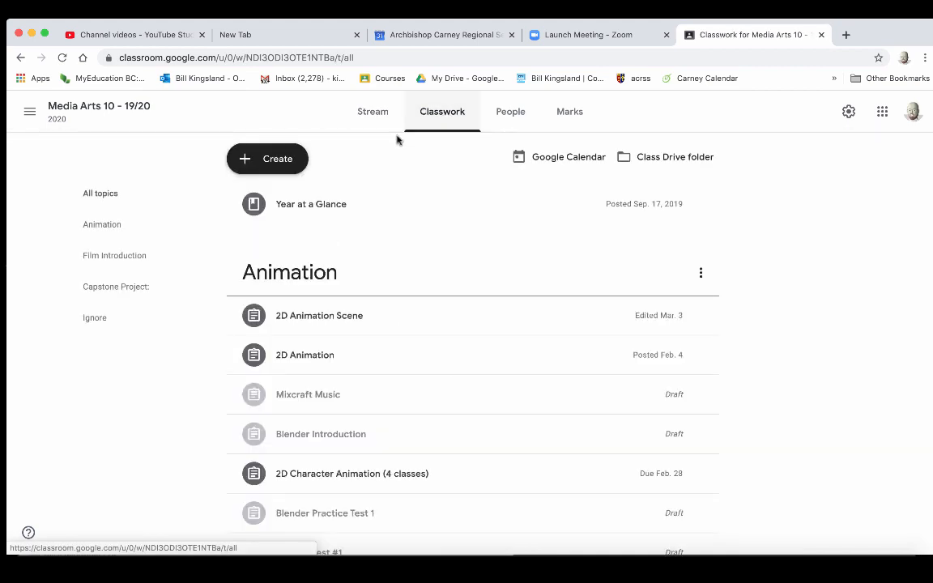
{"action": "left_click", "coordinate": [271, 163]}
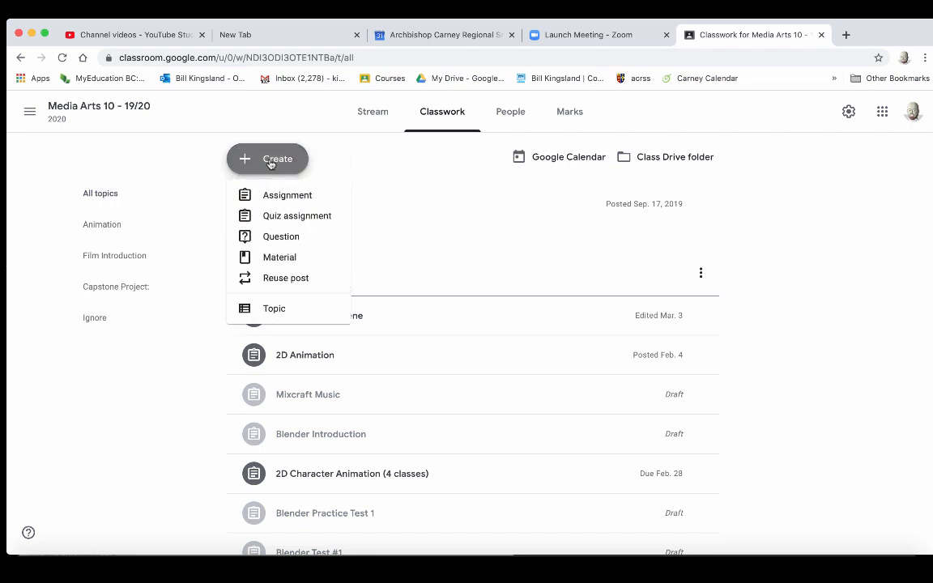
{"action": "left_click", "coordinate": [280, 258]}
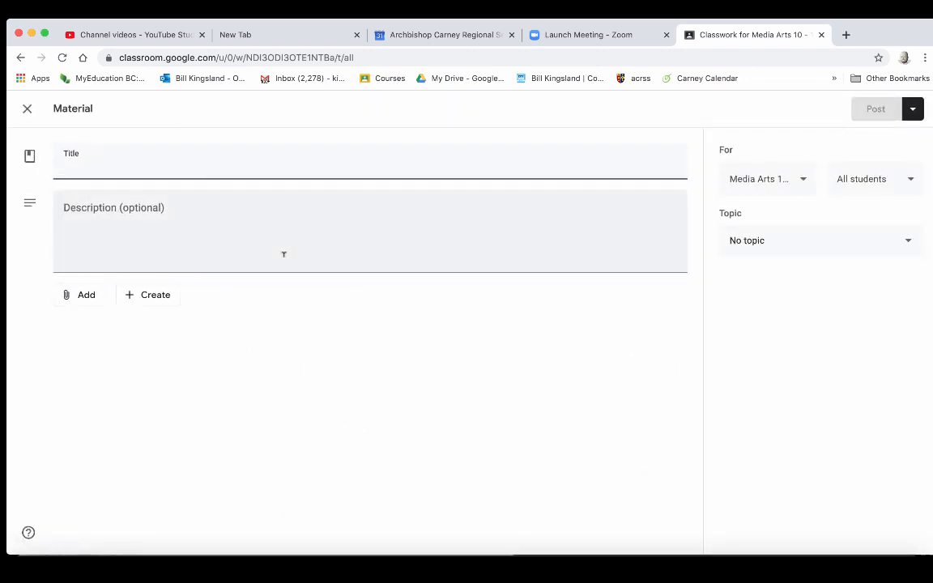
{"action": "type", "text": "Link to Zoom Meetings"}
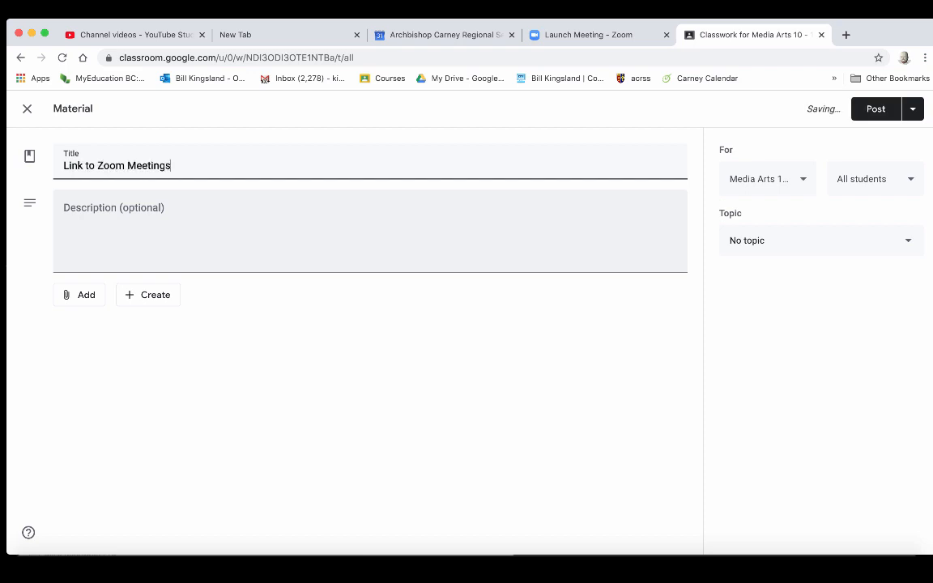
{"action": "type", "text": "(Monday, Wednesday, 9:00 am"}
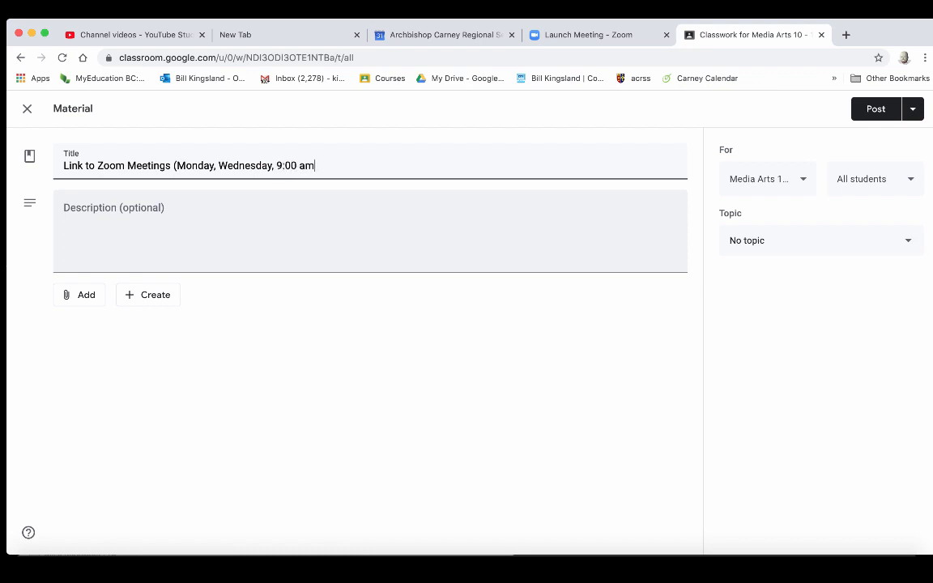
- Attach the pasted Zoom meeting link to the material and post it to the class
{"action": "left_click", "coordinate": [183, 210]}
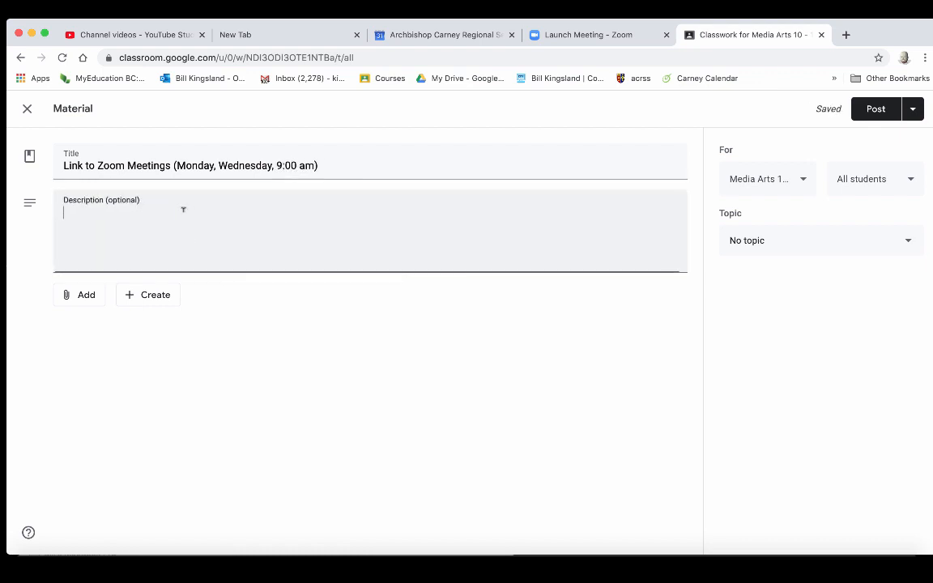
{"action": "left_click", "coordinate": [88, 297]}
{"action": "left_click", "coordinate": [105, 343]}
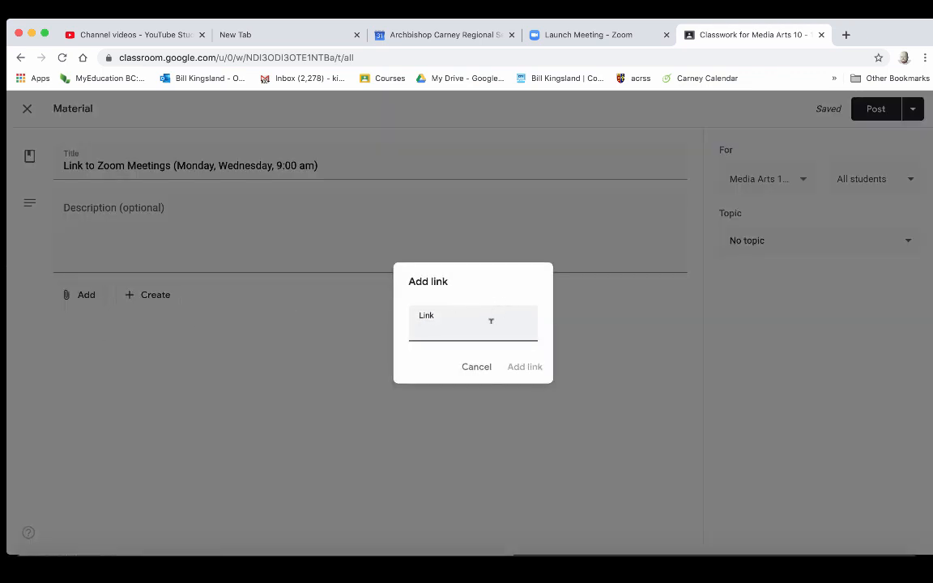
{"action": "key", "text": "super+v"}
{"action": "left_click", "coordinate": [526, 368]}
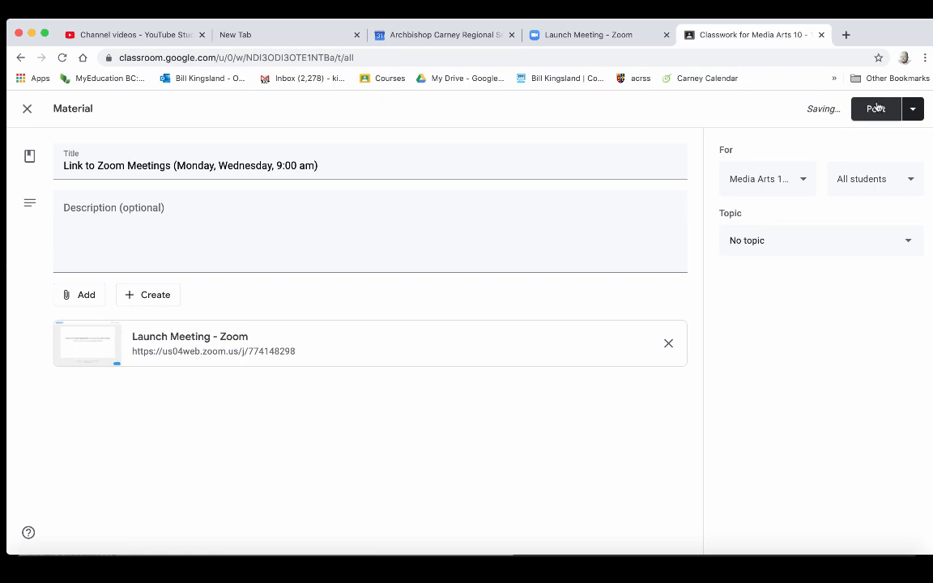
{"action": "left_click", "coordinate": [877, 109]}
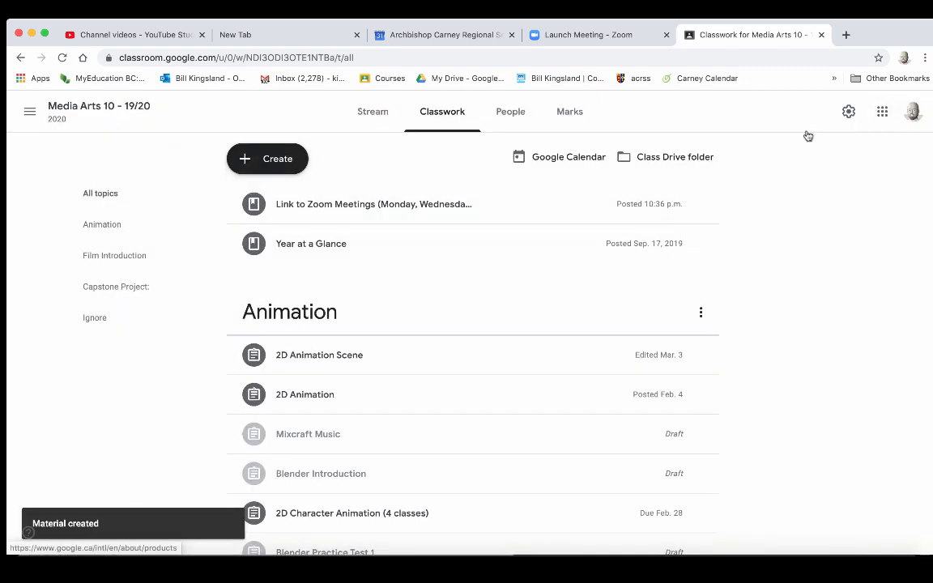
- Check the Link to Zoom Meetings post and test its Zoom link, declining the app prompt
{"action": "left_click", "coordinate": [375, 116]}
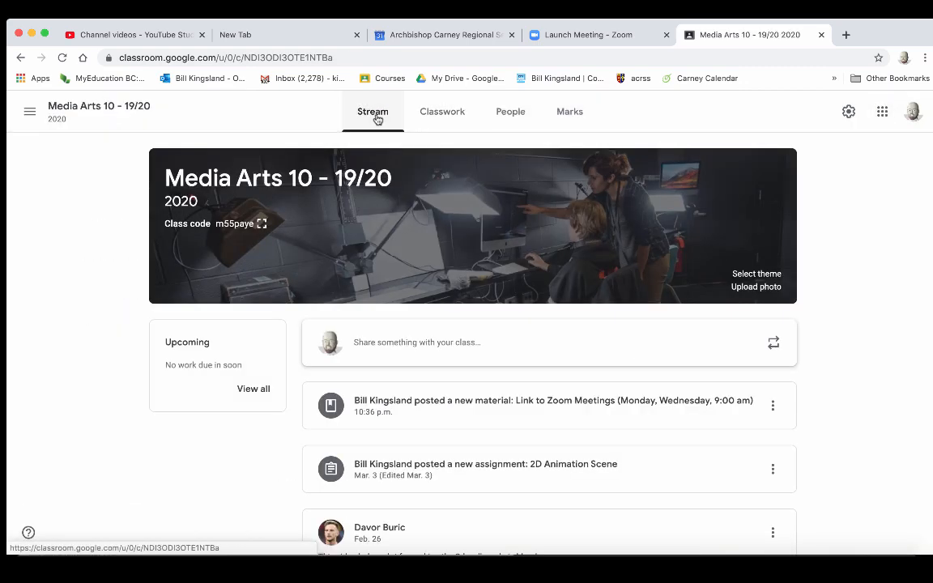
{"action": "left_click", "coordinate": [449, 114]}
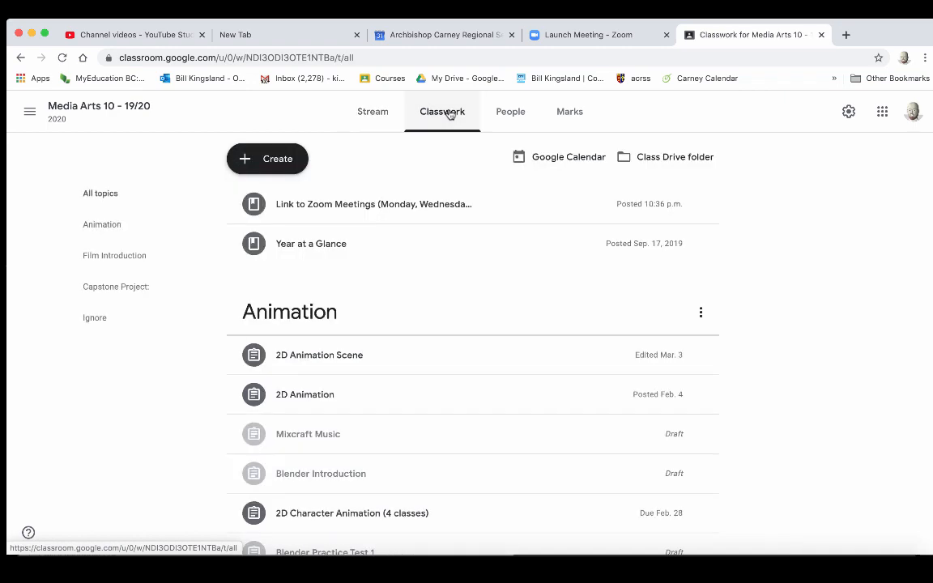
{"action": "left_click", "coordinate": [357, 205]}
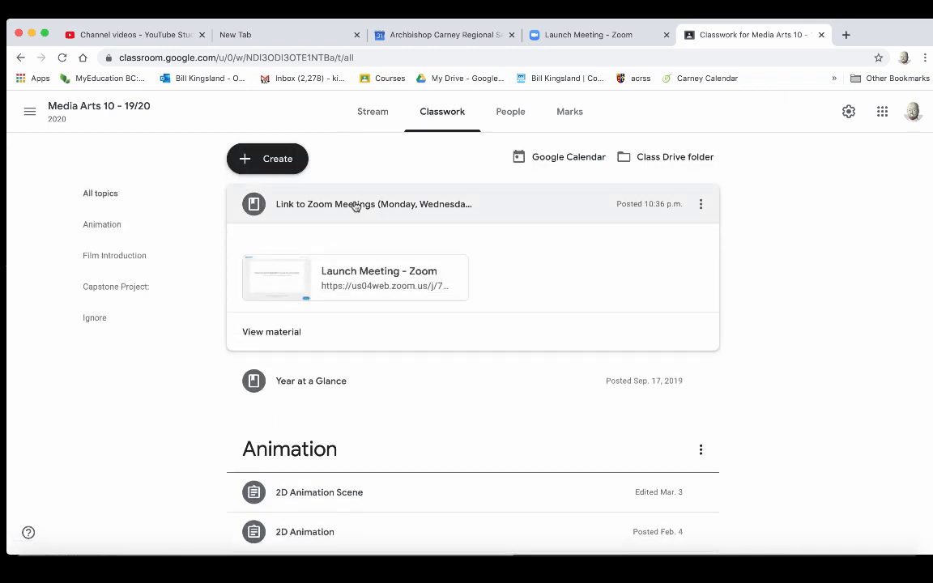
{"action": "left_click", "coordinate": [357, 274]}
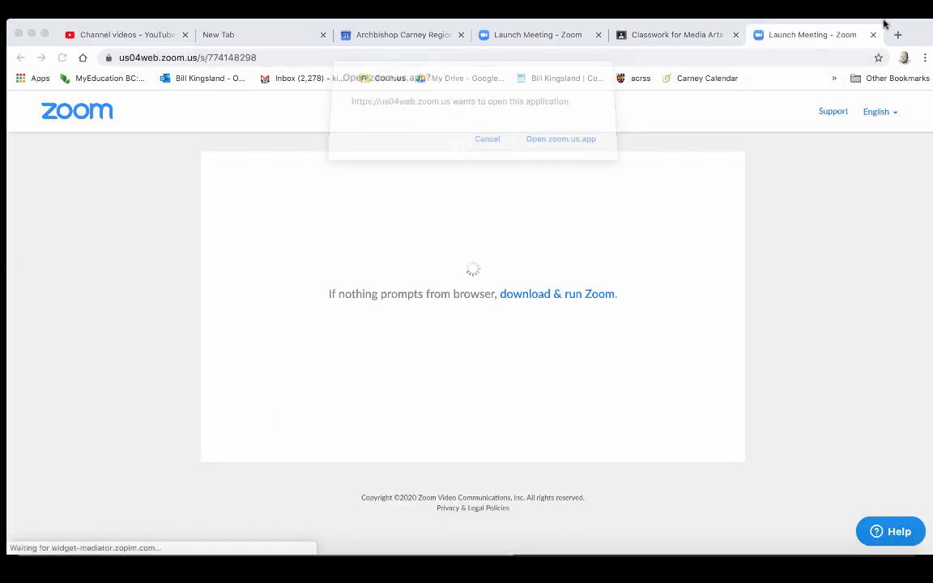
{"action": "left_click", "coordinate": [490, 146]}
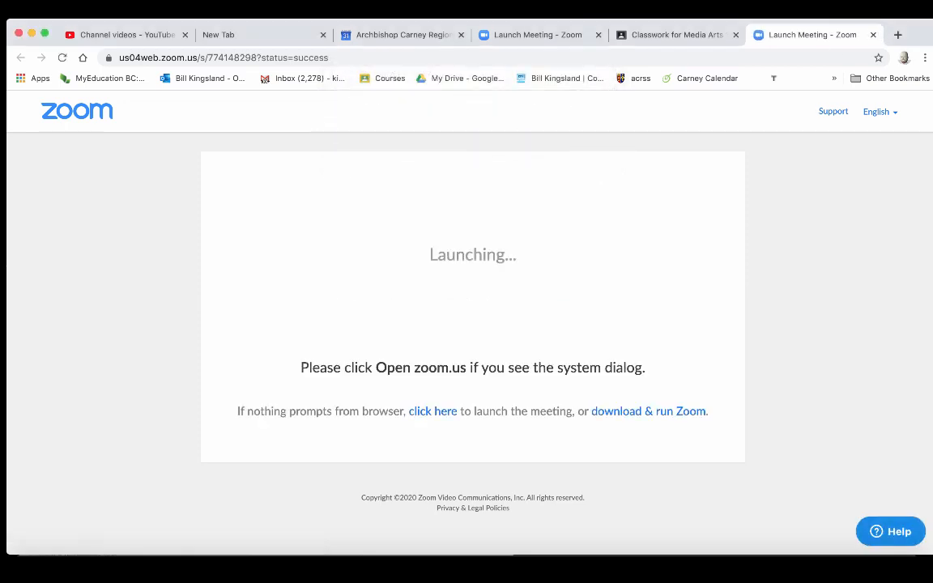
{"action": "left_click", "coordinate": [873, 34]}
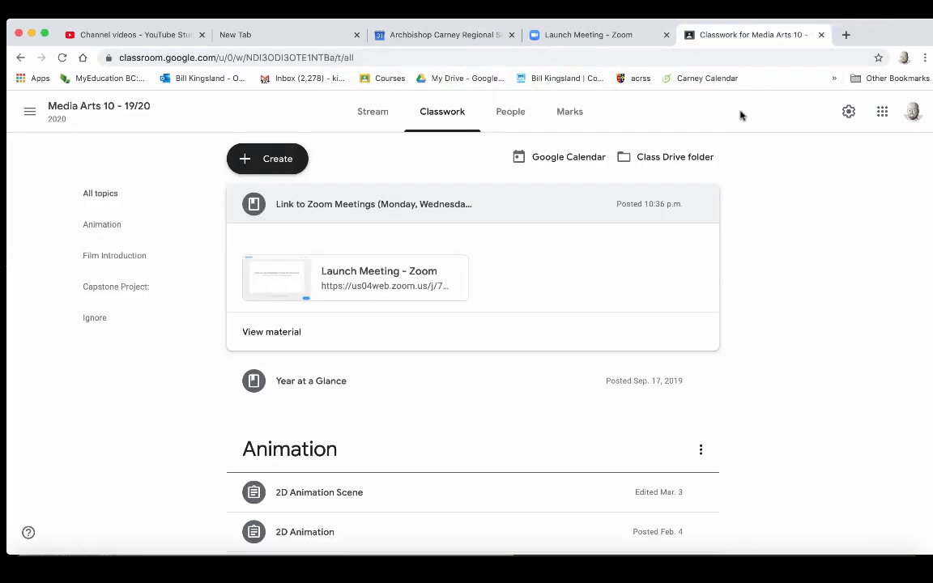
{"action": "left_click", "coordinate": [617, 36]}
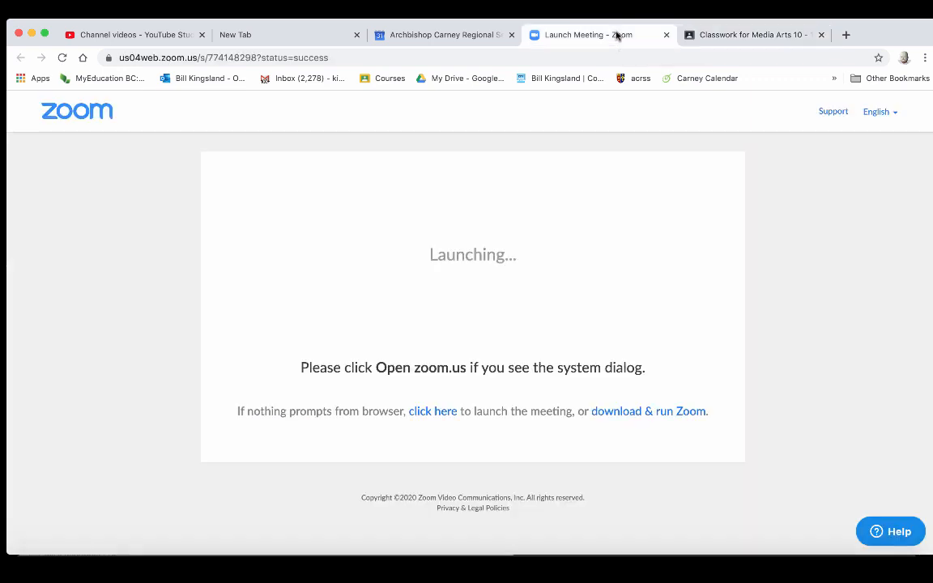
- Delete the recurring Media Arts 10 meeting from the Zoom web portal's Meetings list
{"action": "left_click", "coordinate": [101, 119]}
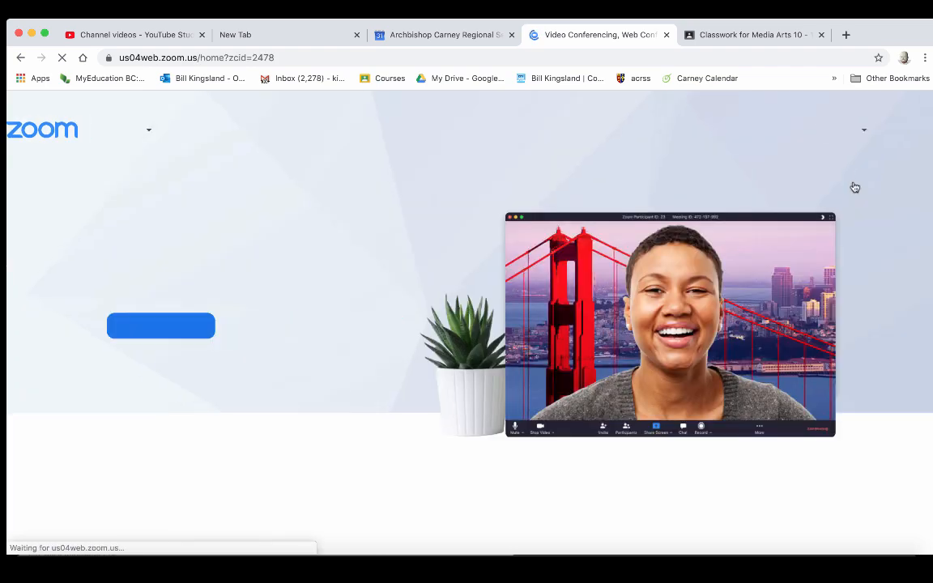
{"action": "left_click", "coordinate": [882, 171]}
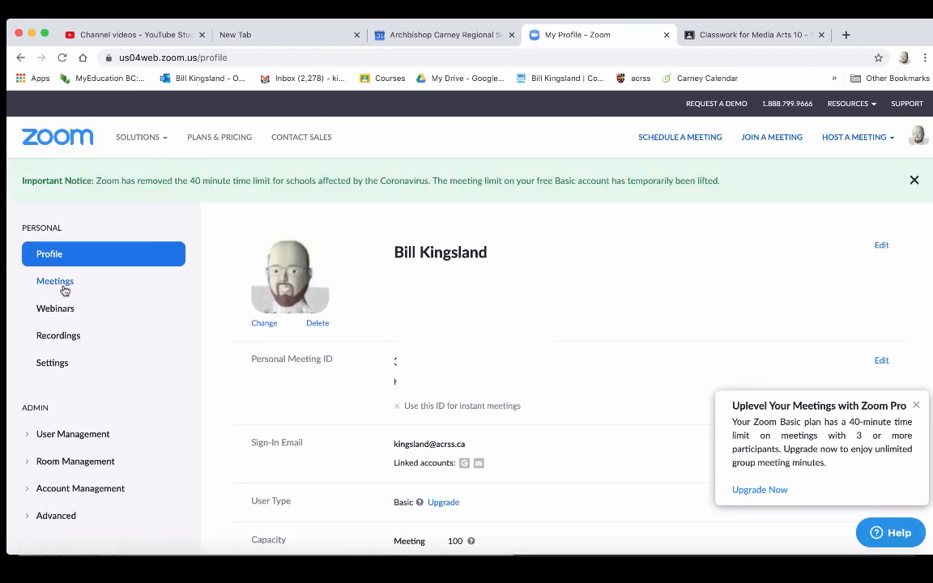
{"action": "left_click", "coordinate": [63, 288]}
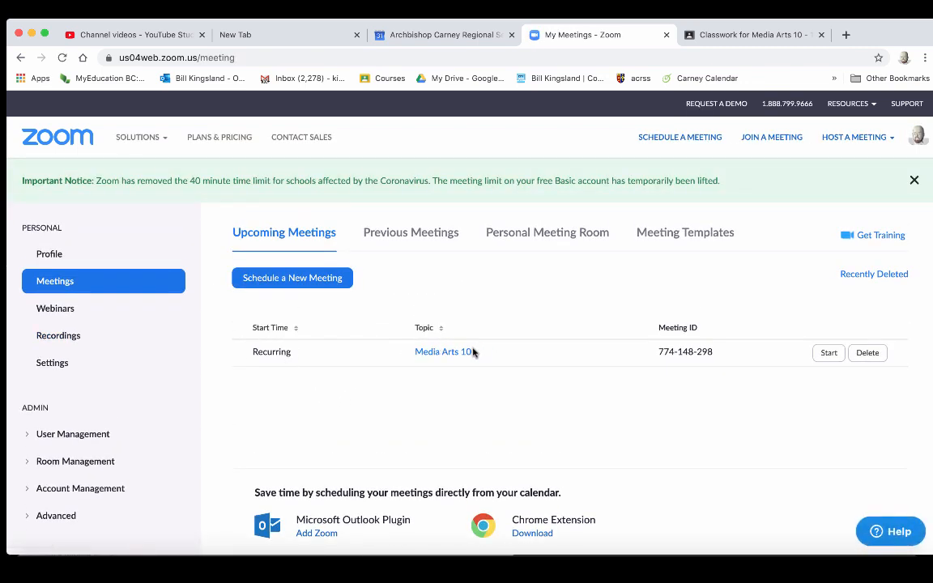
{"action": "left_click", "coordinate": [871, 353]}
{"action": "left_click", "coordinate": [588, 384]}
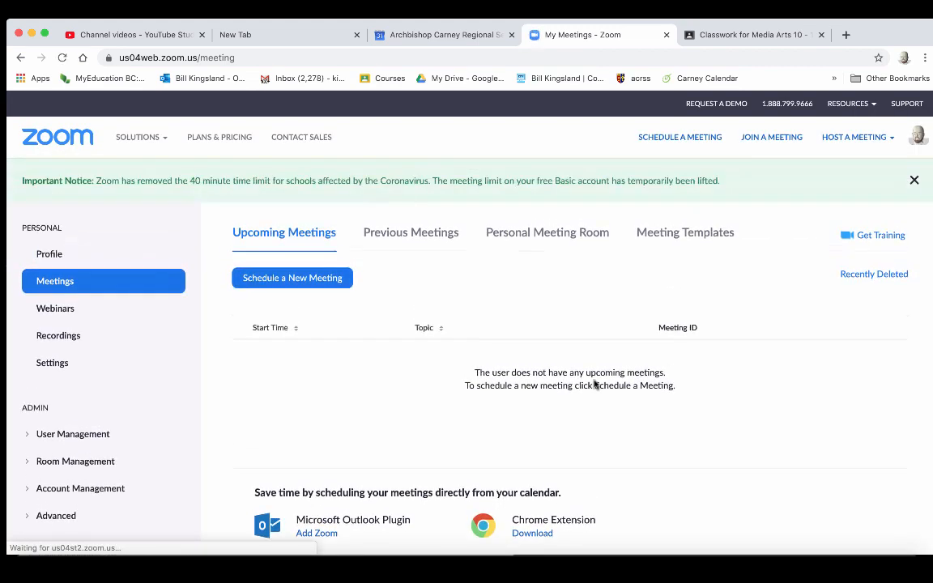
{"action": "left_click", "coordinate": [458, 39]}
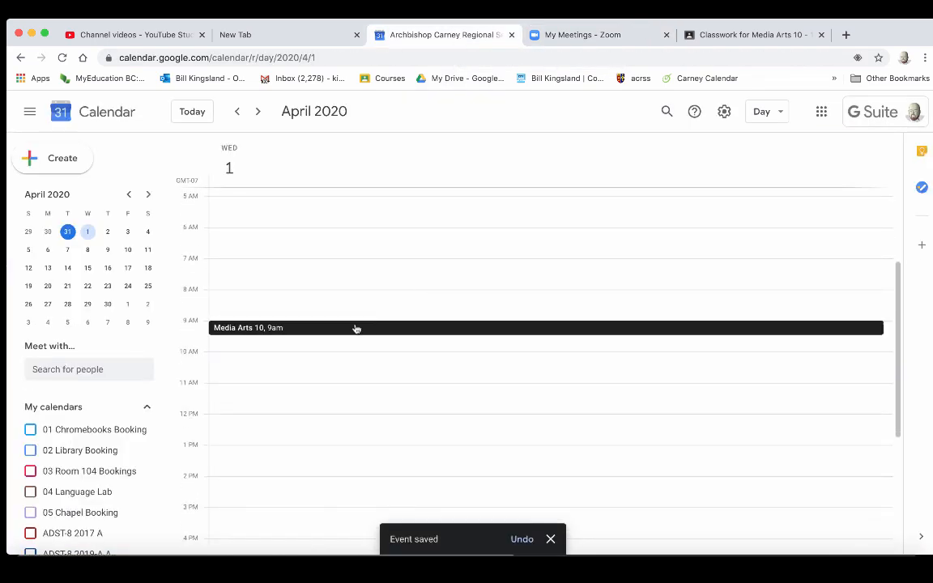
- Delete the Media Arts 10 event, choosing All events in the recurring-event dialog
{"action": "left_click", "coordinate": [357, 329]}
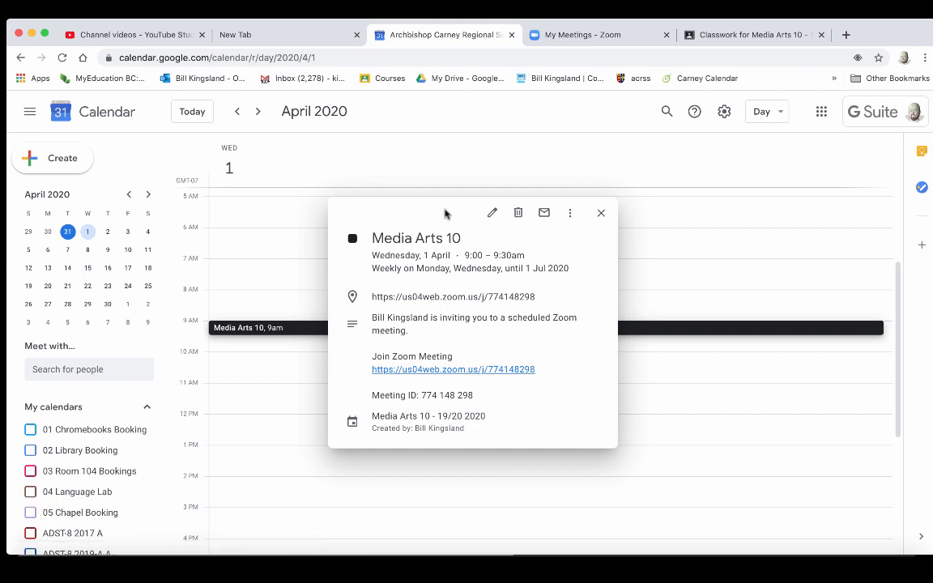
{"action": "left_click", "coordinate": [519, 214]}
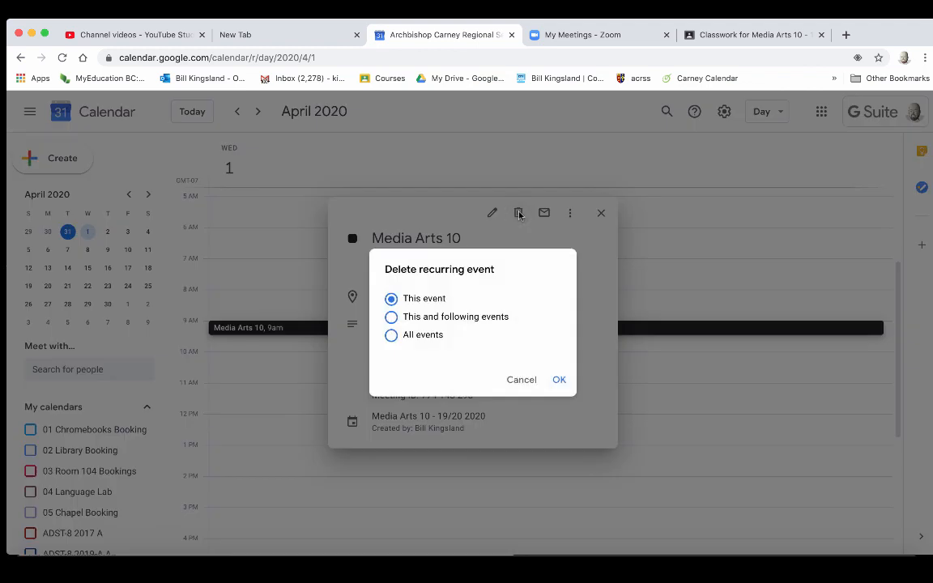
{"action": "left_click", "coordinate": [392, 337]}
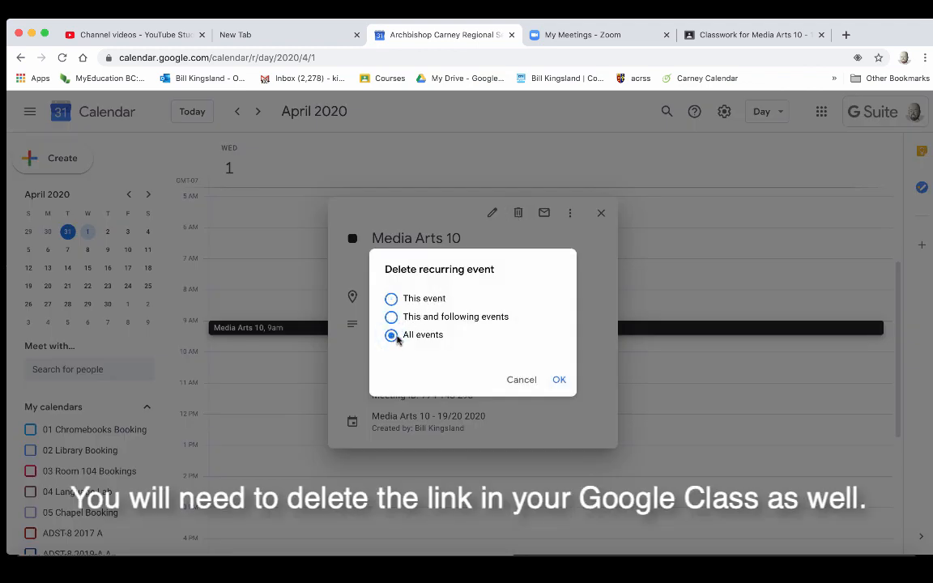
{"action": "left_click", "coordinate": [559, 380]}
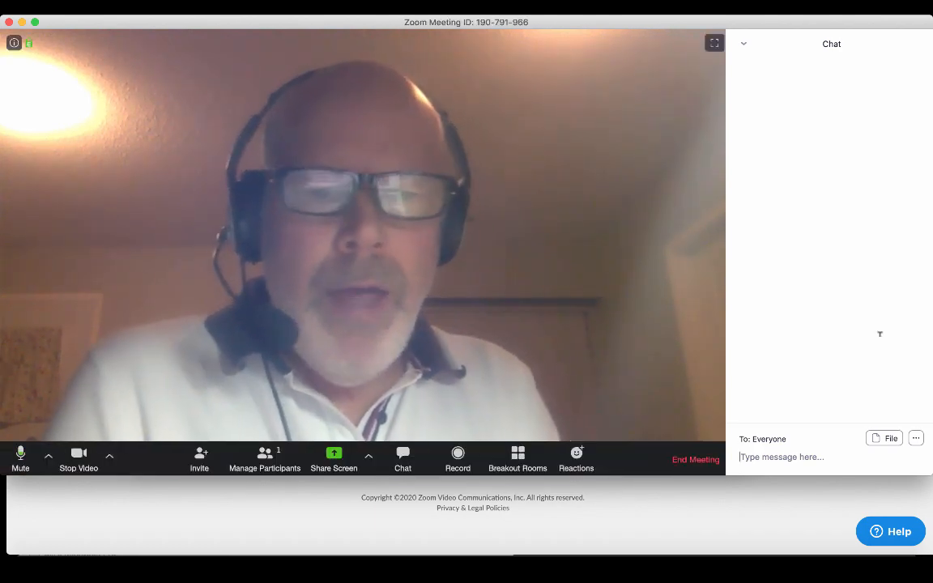
- In the meeting Chat panel, set Participant Can Chat With to Host only
{"action": "left_click", "coordinate": [392, 473]}
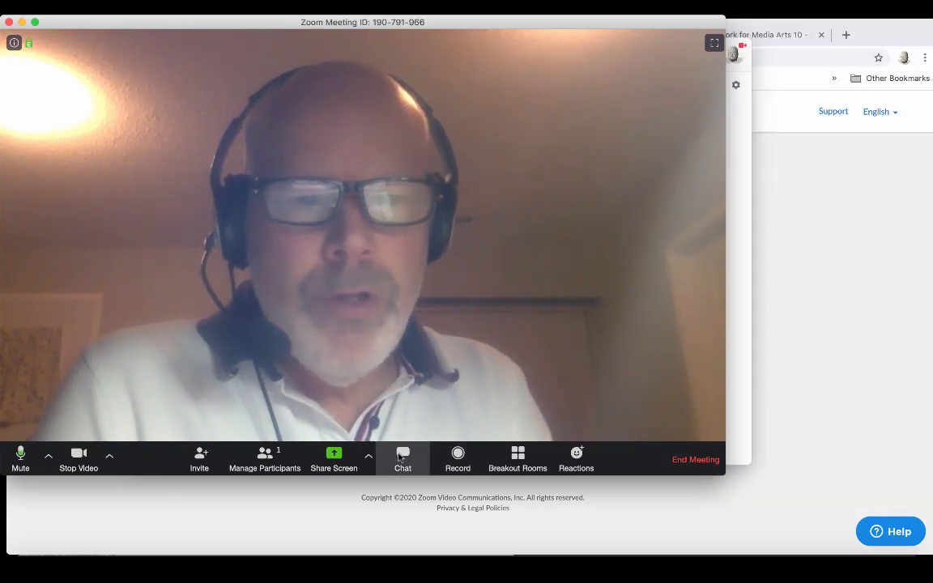
{"action": "left_click", "coordinate": [392, 473]}
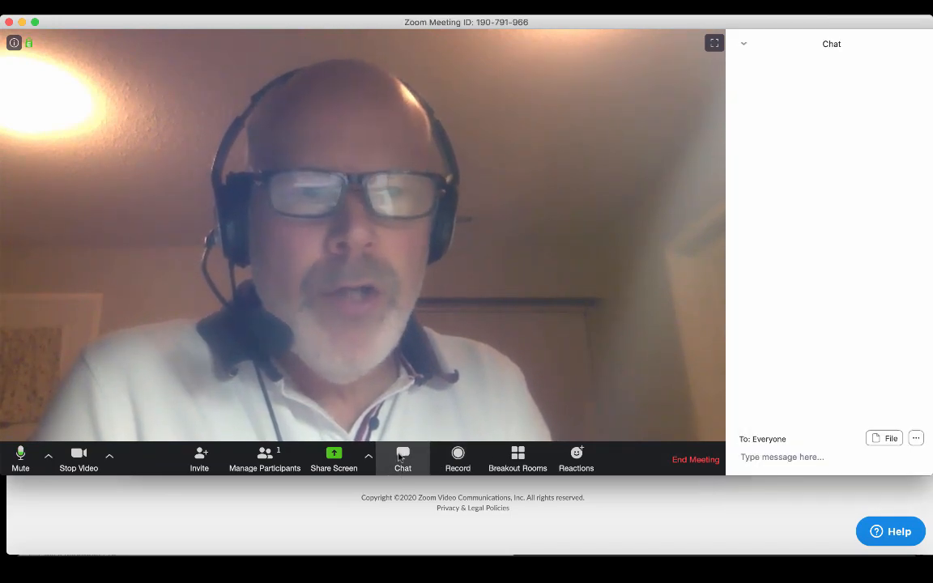
{"action": "left_click", "coordinate": [916, 438]}
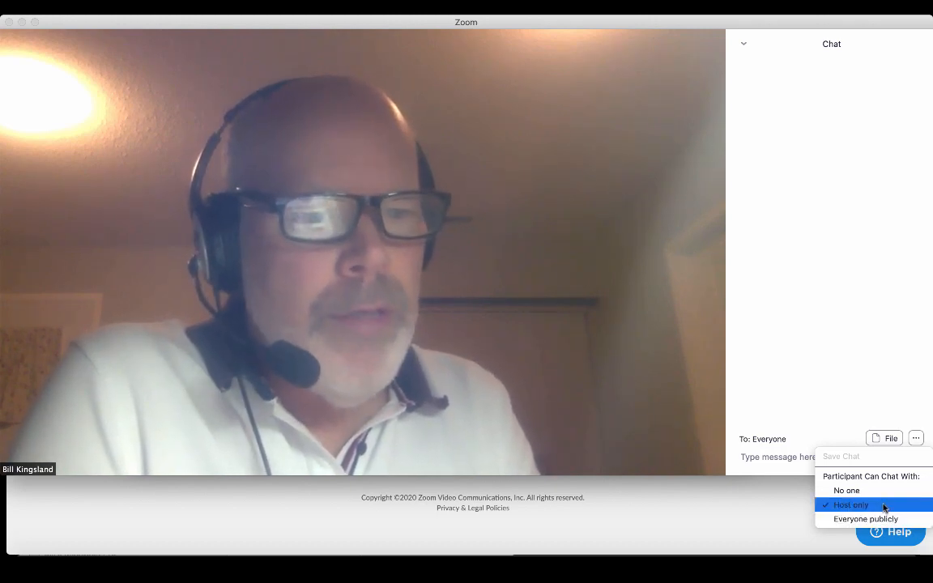
{"action": "left_click", "coordinate": [879, 519]}
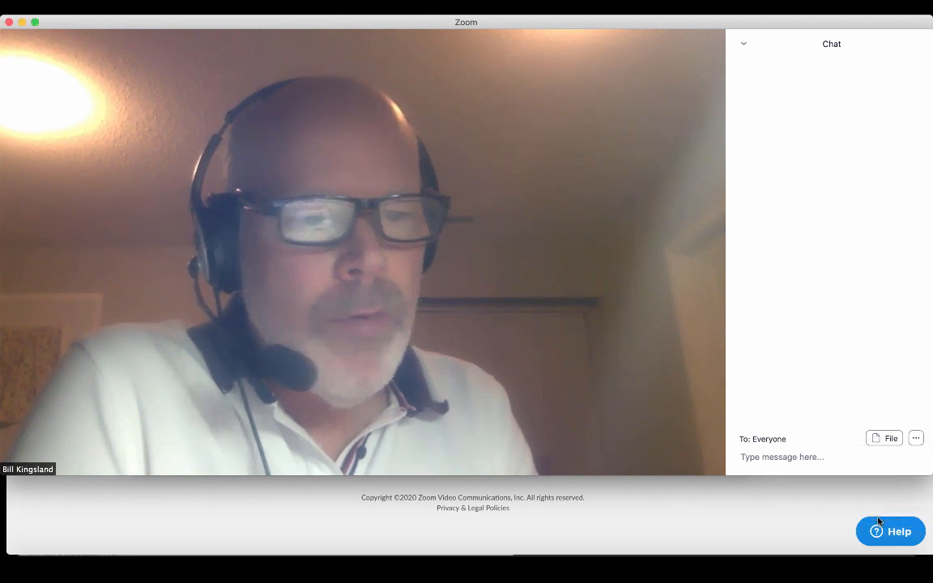
{"action": "left_click", "coordinate": [916, 439]}
{"action": "left_click", "coordinate": [855, 506]}
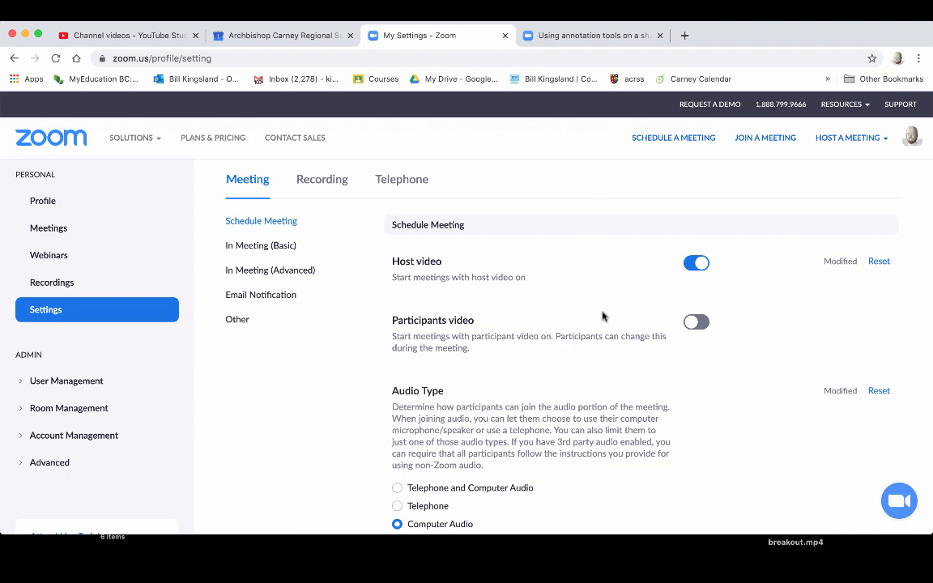
- Turn off the password requirement for scheduled meetings and for instant meetings
{"action": "scroll", "coordinate": [603, 316], "scroll_direction": "down", "scroll_amount": 3}
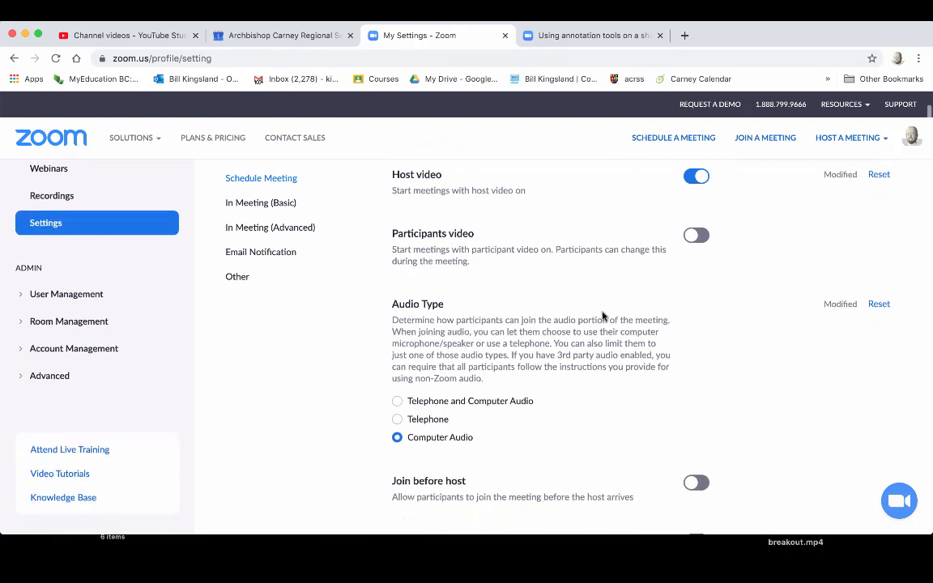
{"action": "scroll", "coordinate": [603, 316], "scroll_direction": "down", "scroll_amount": 5}
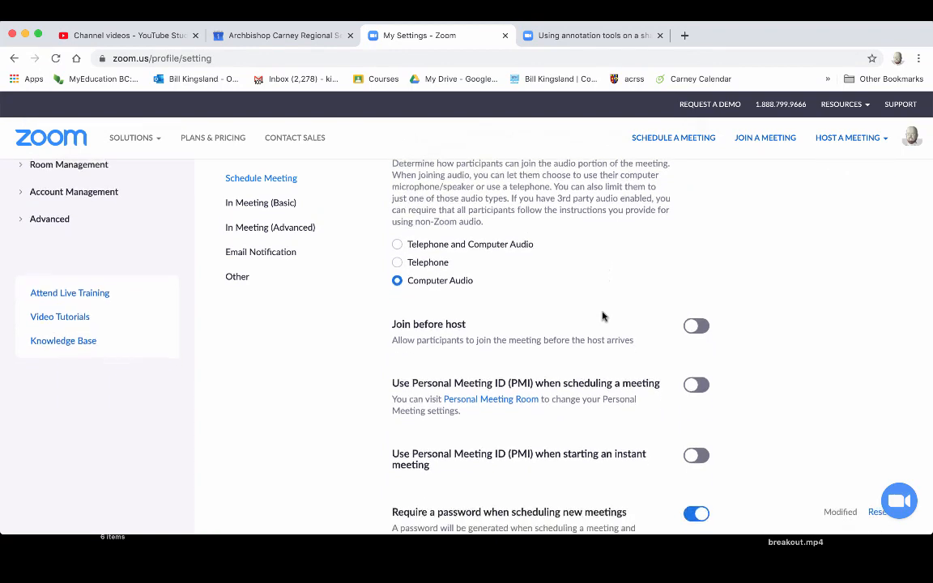
{"action": "scroll", "coordinate": [603, 316], "scroll_direction": "down", "scroll_amount": 3}
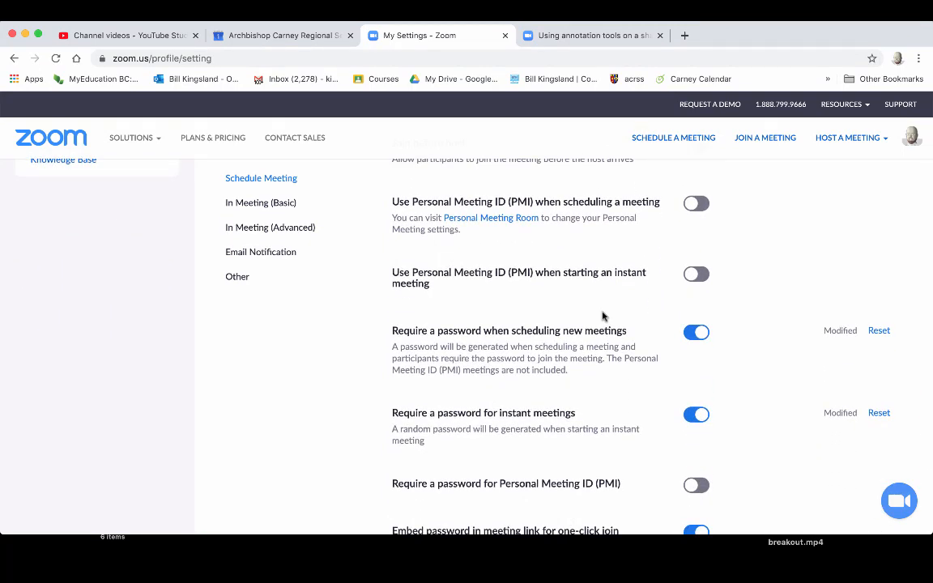
{"action": "scroll", "coordinate": [603, 316], "scroll_direction": "down", "scroll_amount": 3}
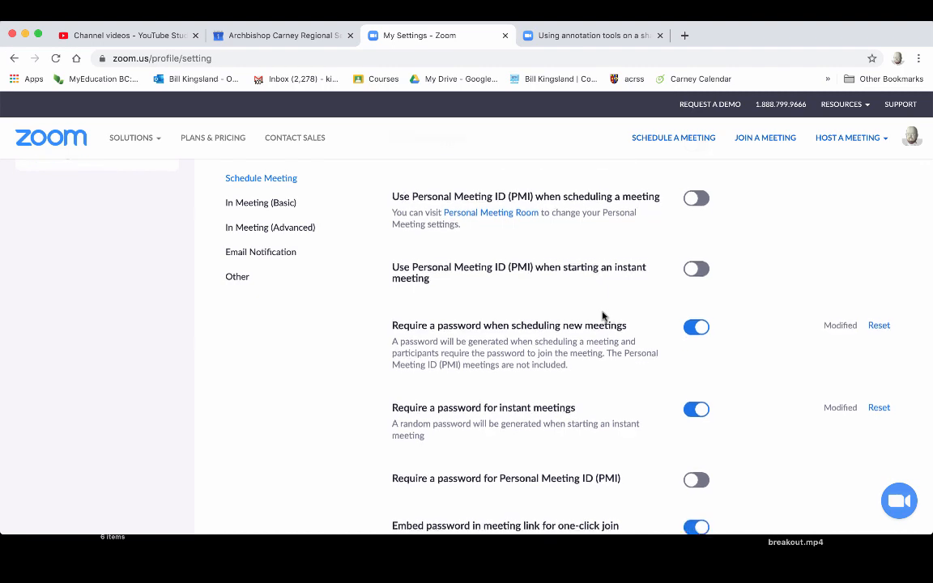
{"action": "scroll", "coordinate": [603, 316], "scroll_direction": "down", "scroll_amount": 1}
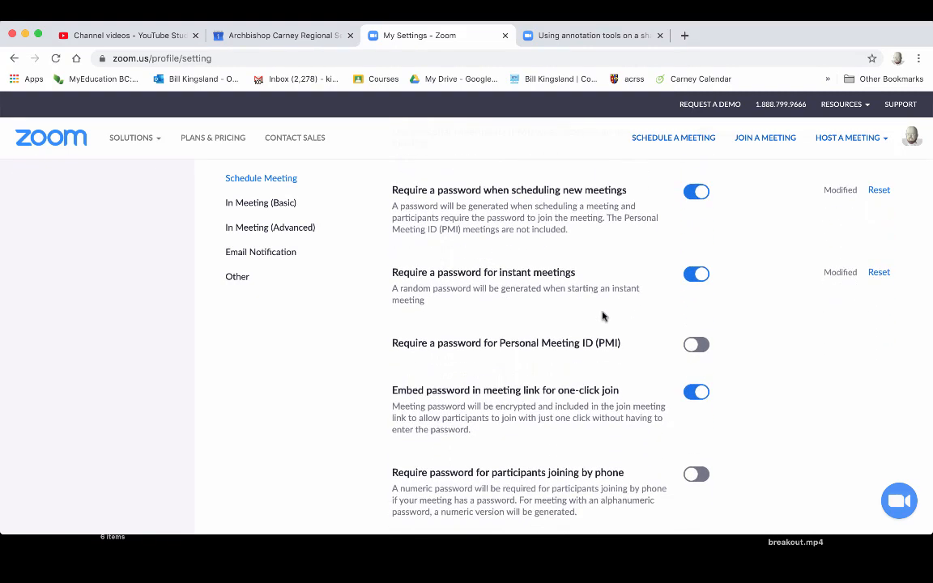
{"action": "scroll", "coordinate": [603, 316], "scroll_direction": "down", "scroll_amount": 3}
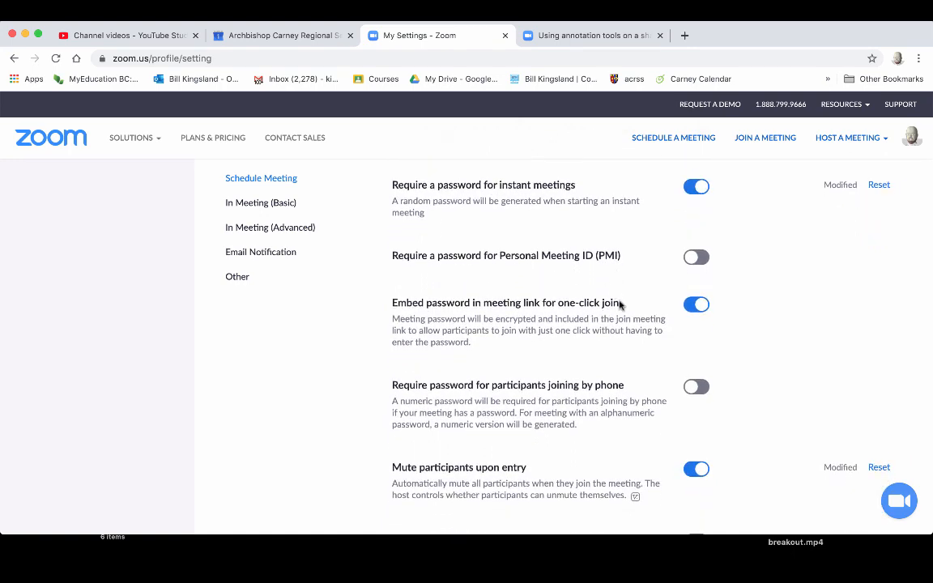
{"action": "scroll", "coordinate": [619, 304], "scroll_direction": "down", "scroll_amount": 3}
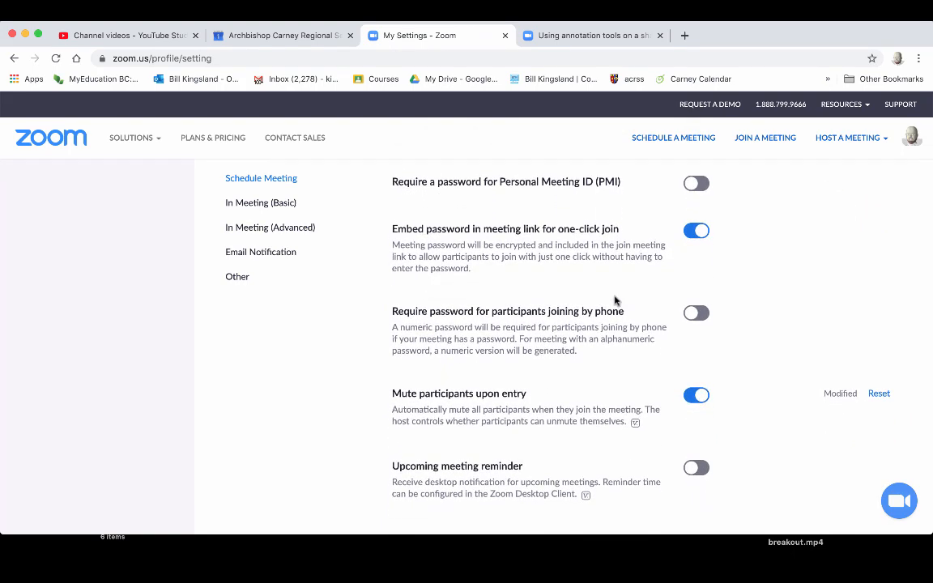
{"action": "scroll", "coordinate": [616, 292], "scroll_direction": "up", "scroll_amount": 9}
{"action": "scroll", "coordinate": [615, 291], "scroll_direction": "down", "scroll_amount": 3}
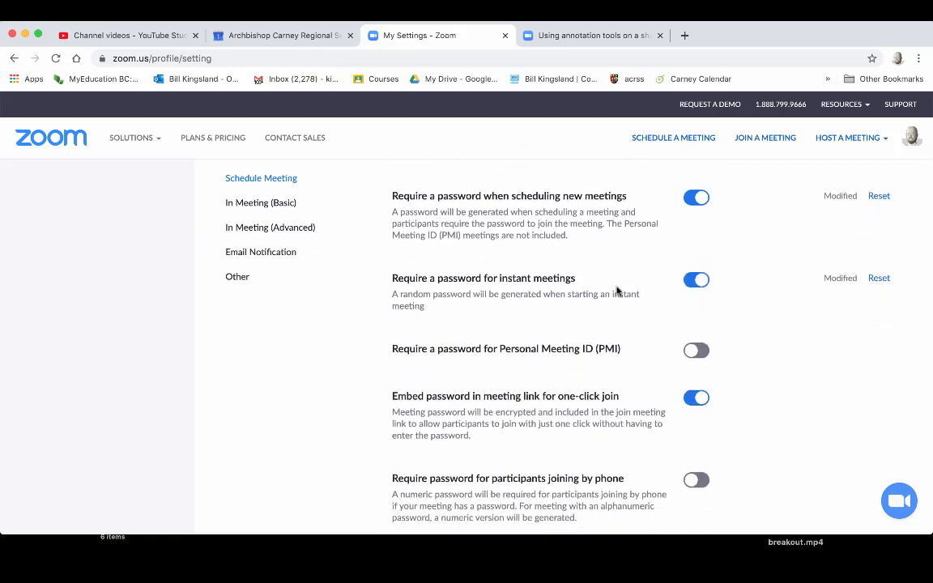
{"action": "scroll", "coordinate": [617, 291], "scroll_direction": "down", "scroll_amount": 2}
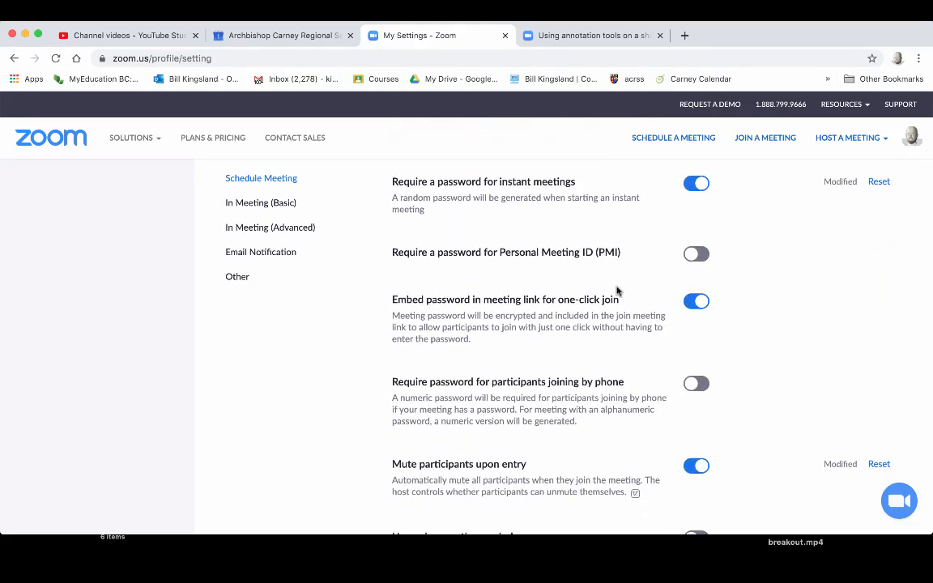
{"action": "scroll", "coordinate": [616, 290], "scroll_direction": "down", "scroll_amount": 3}
{"action": "scroll", "coordinate": [616, 291], "scroll_direction": "up", "scroll_amount": 7}
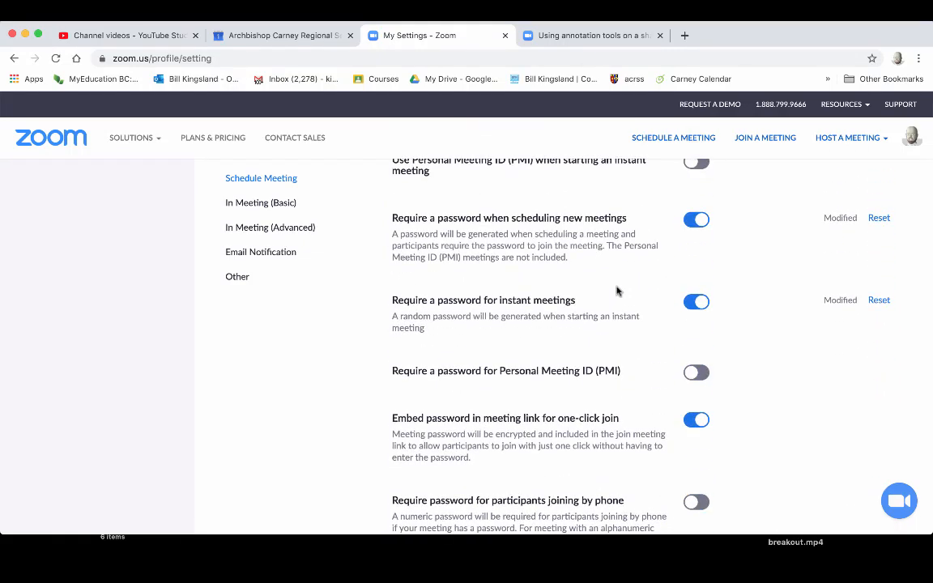
{"action": "left_click", "coordinate": [694, 220]}
{"action": "left_click", "coordinate": [695, 301]}
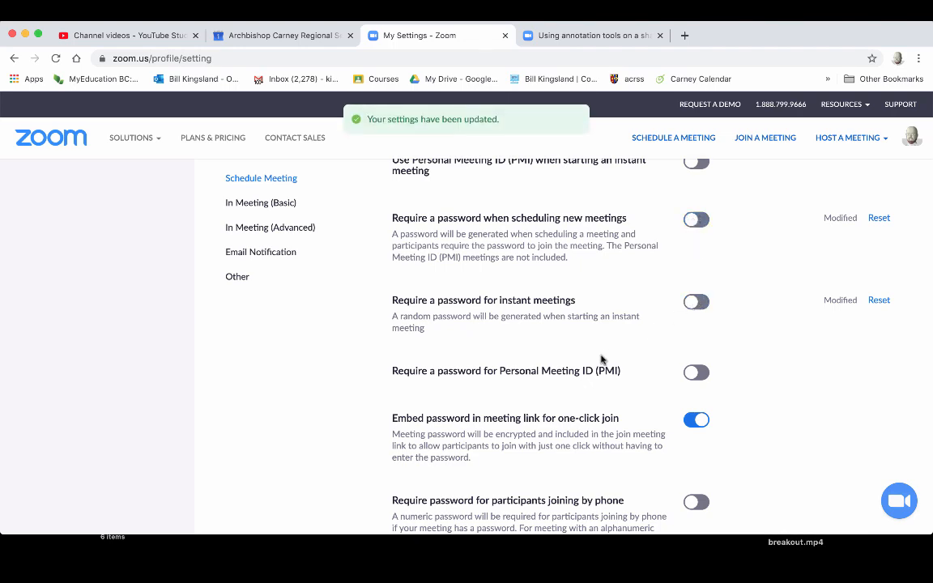
- Go to the In Meeting (Basic) section of the meeting settings
{"action": "scroll", "coordinate": [601, 359], "scroll_direction": "down", "scroll_amount": 7}
{"action": "scroll", "coordinate": [601, 358], "scroll_direction": "down", "scroll_amount": 5}
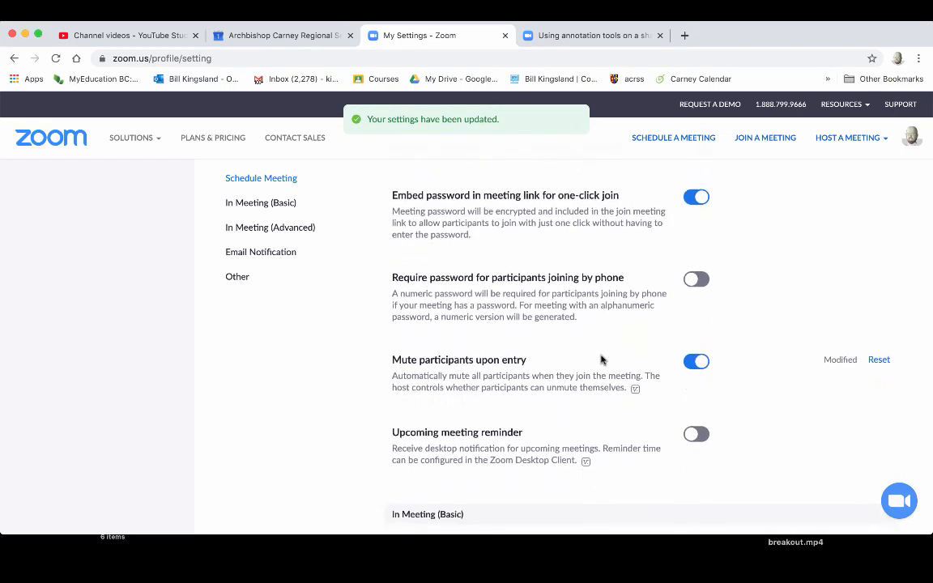
{"action": "scroll", "coordinate": [616, 372], "scroll_direction": "down", "scroll_amount": 1}
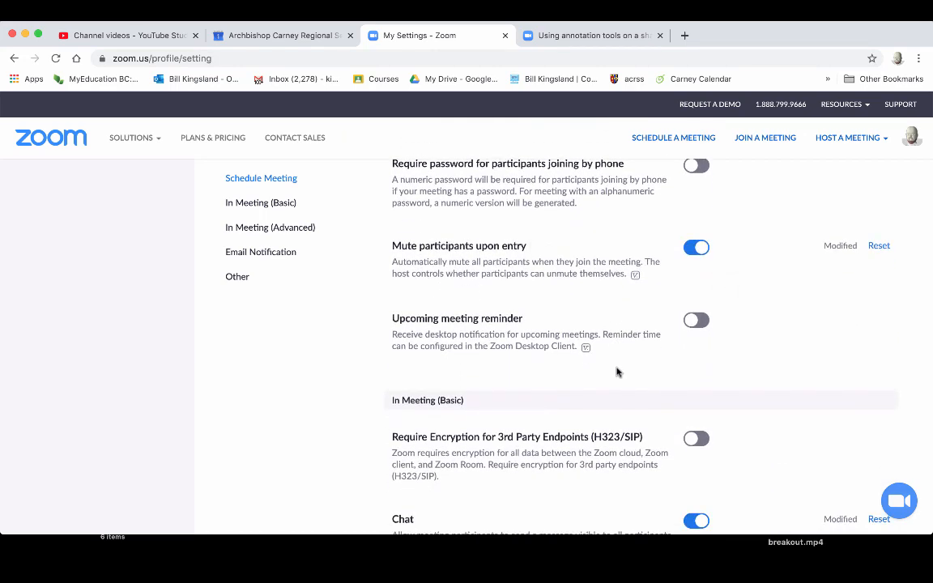
{"action": "scroll", "coordinate": [639, 371], "scroll_direction": "down", "scroll_amount": 2}
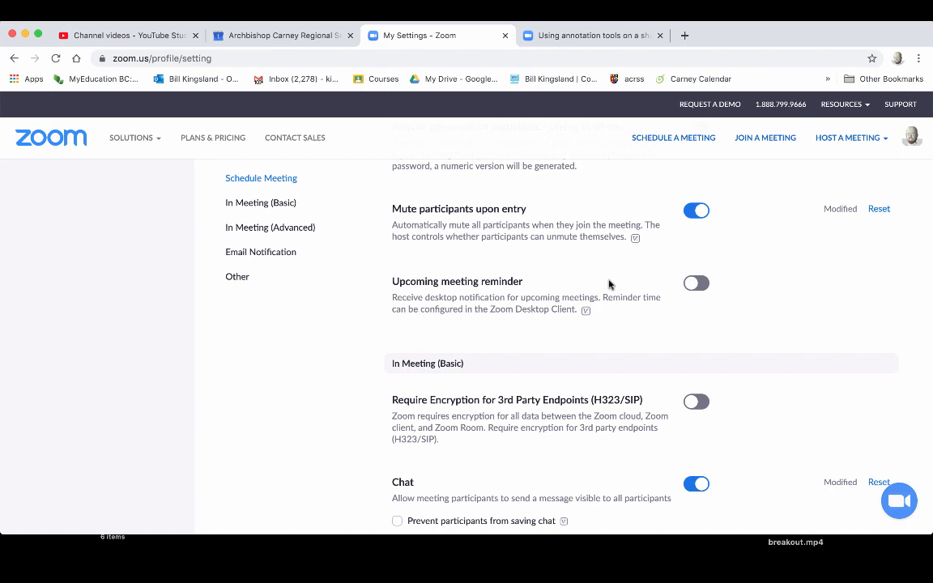
{"action": "scroll", "coordinate": [609, 284], "scroll_direction": "down", "scroll_amount": 5}
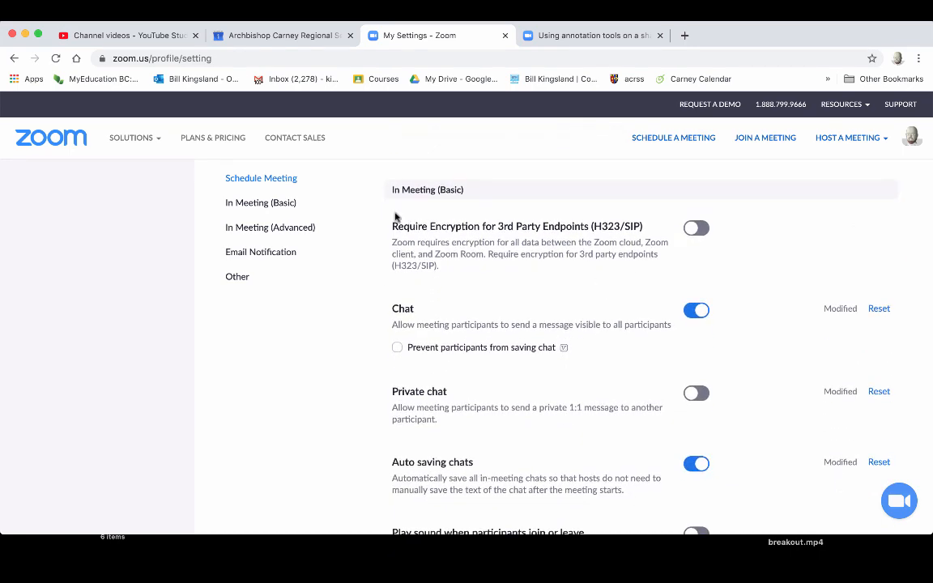
{"action": "left_click", "coordinate": [277, 203]}
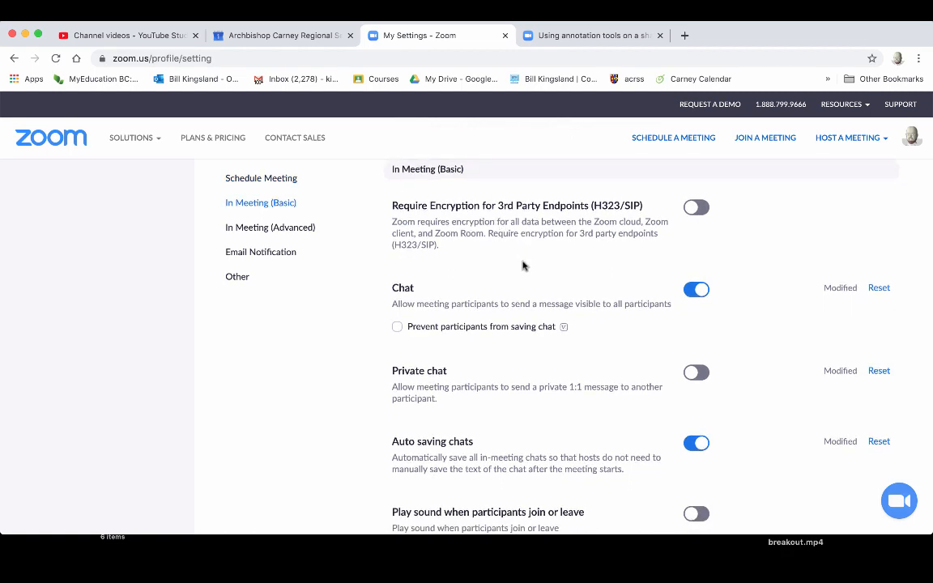
{"action": "scroll", "coordinate": [522, 265], "scroll_direction": "down", "scroll_amount": 3}
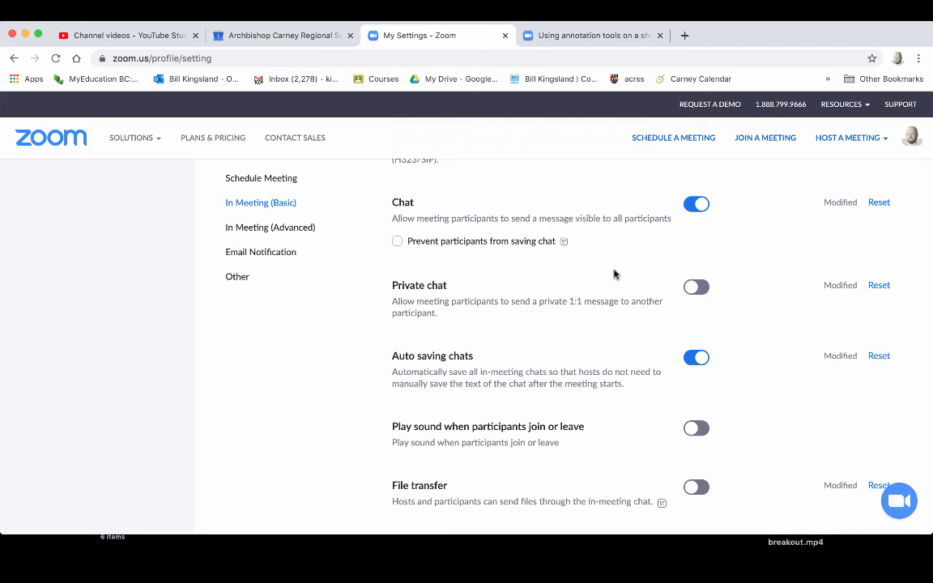
{"action": "scroll", "coordinate": [620, 253], "scroll_direction": "down", "scroll_amount": 2}
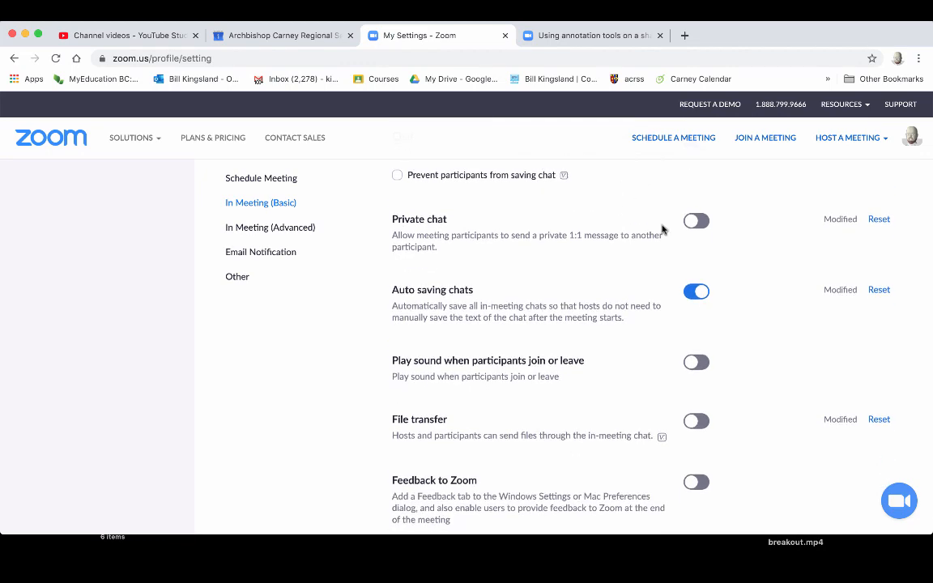
{"action": "scroll", "coordinate": [631, 262], "scroll_direction": "down", "scroll_amount": 2}
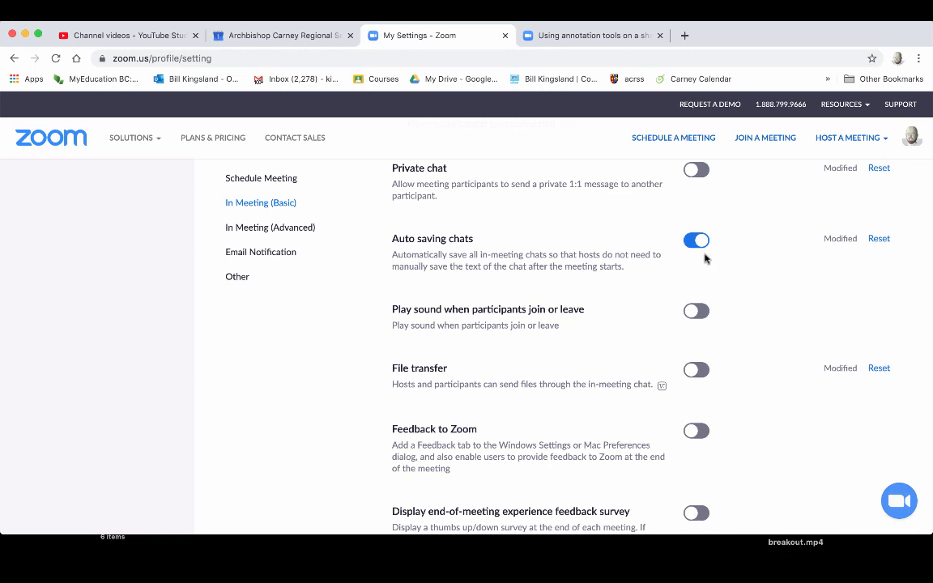
{"action": "scroll", "coordinate": [618, 282], "scroll_direction": "down", "scroll_amount": 3}
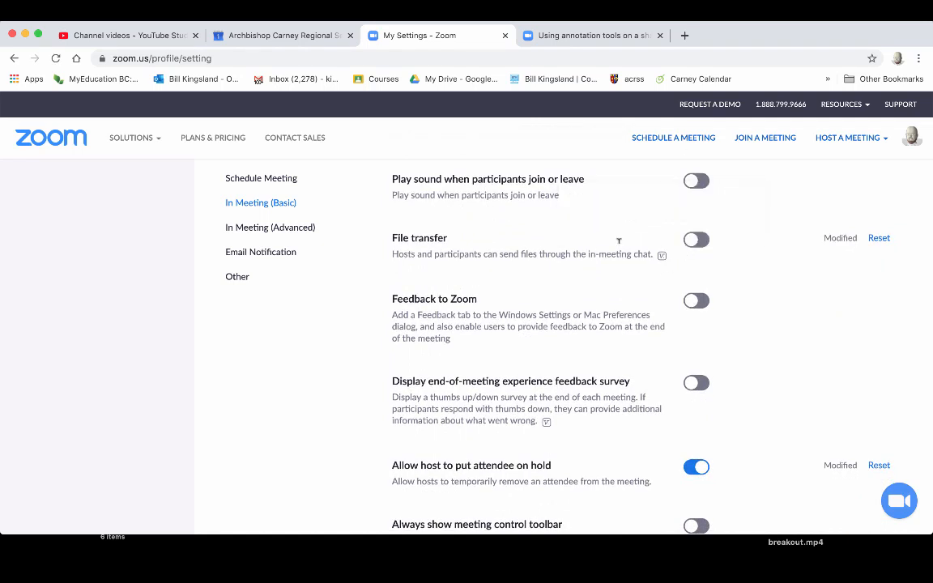
{"action": "left_click", "coordinate": [698, 241]}
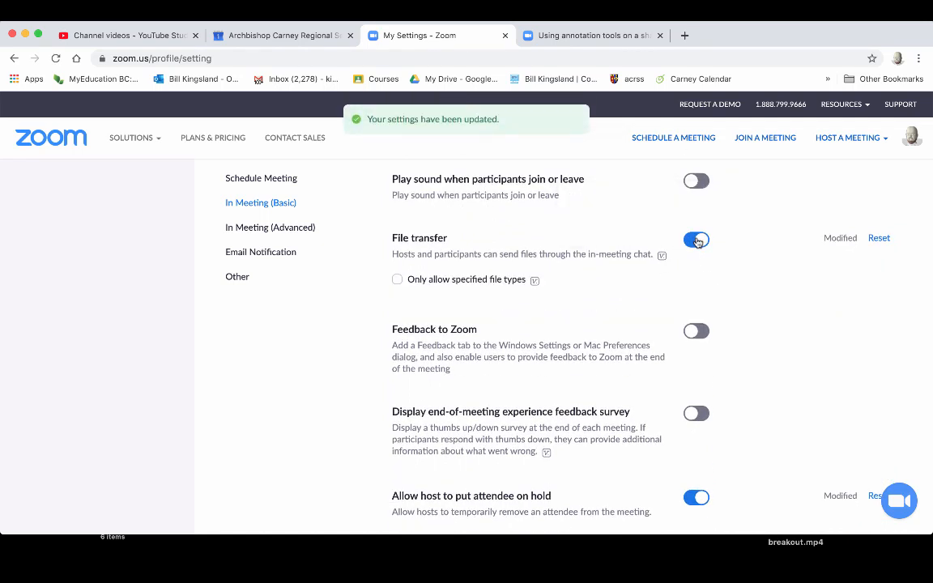
{"action": "left_click", "coordinate": [697, 240]}
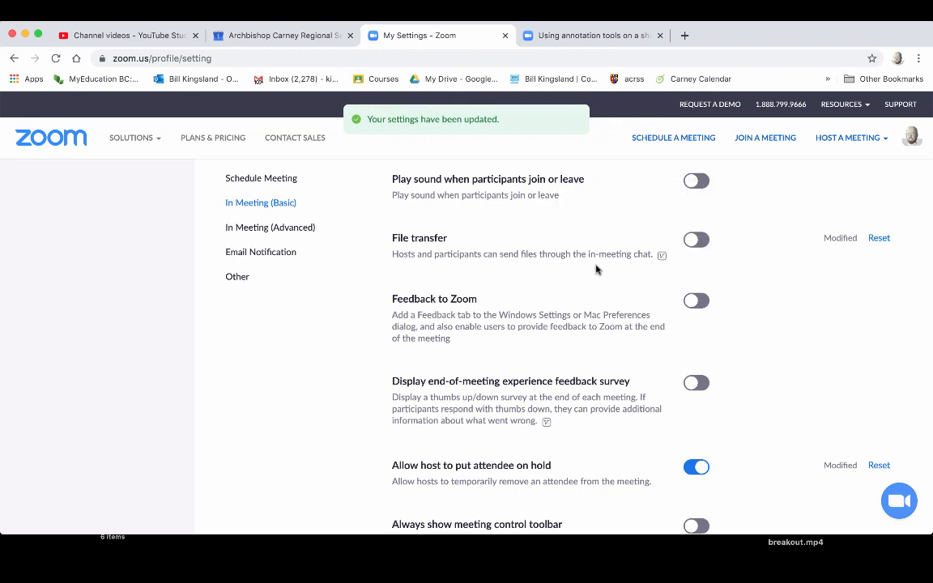
{"action": "scroll", "coordinate": [596, 269], "scroll_direction": "down", "scroll_amount": 5}
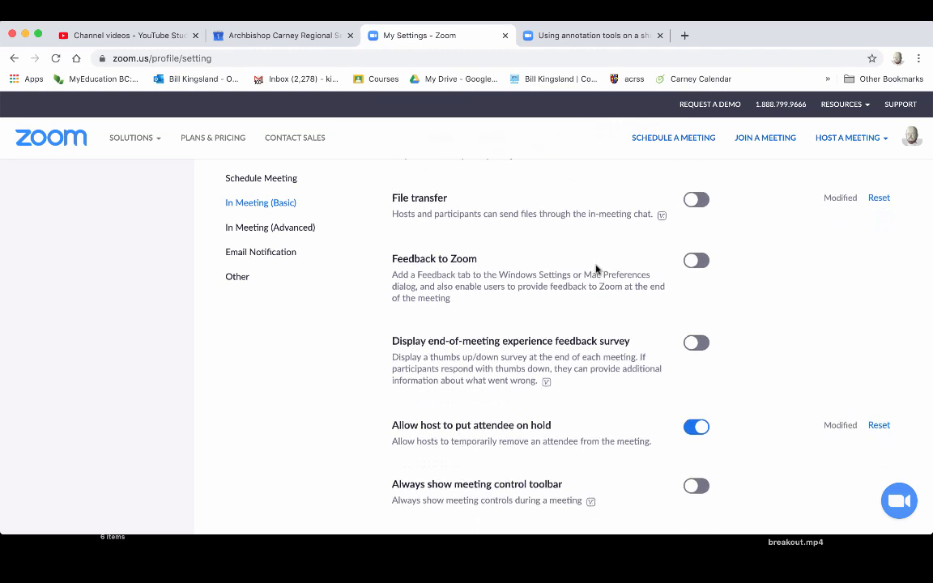
{"action": "scroll", "coordinate": [596, 269], "scroll_direction": "down", "scroll_amount": 2}
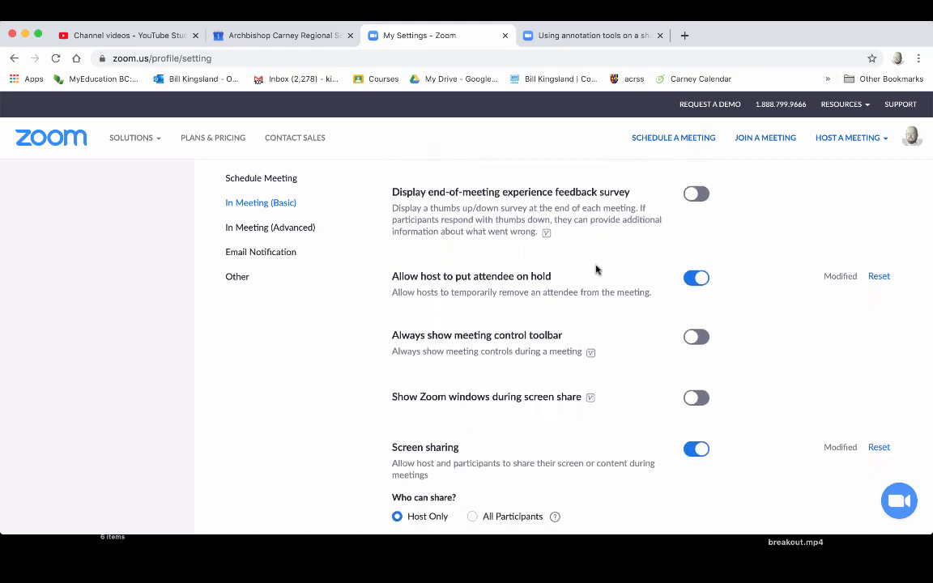
{"action": "scroll", "coordinate": [596, 269], "scroll_direction": "down", "scroll_amount": 3}
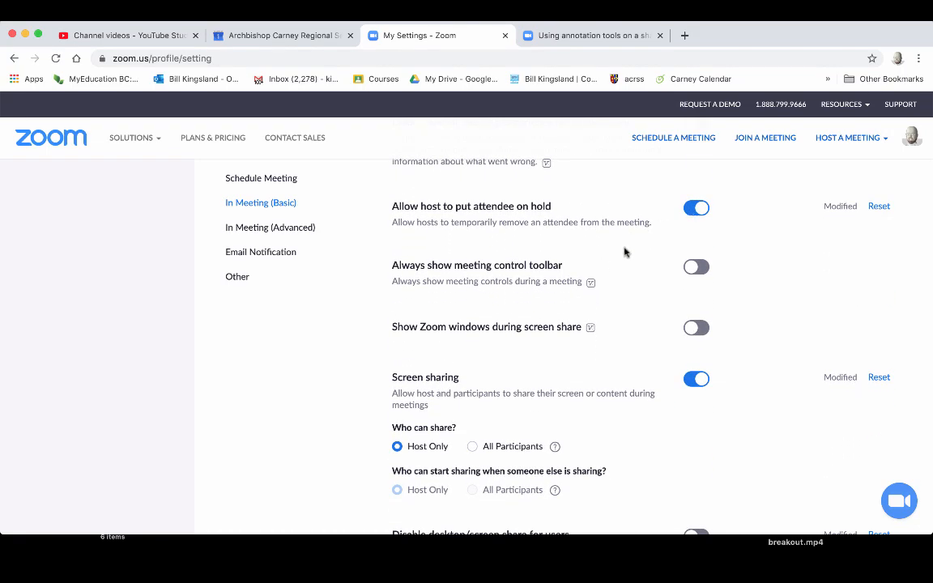
{"action": "scroll", "coordinate": [624, 253], "scroll_direction": "down", "scroll_amount": 3}
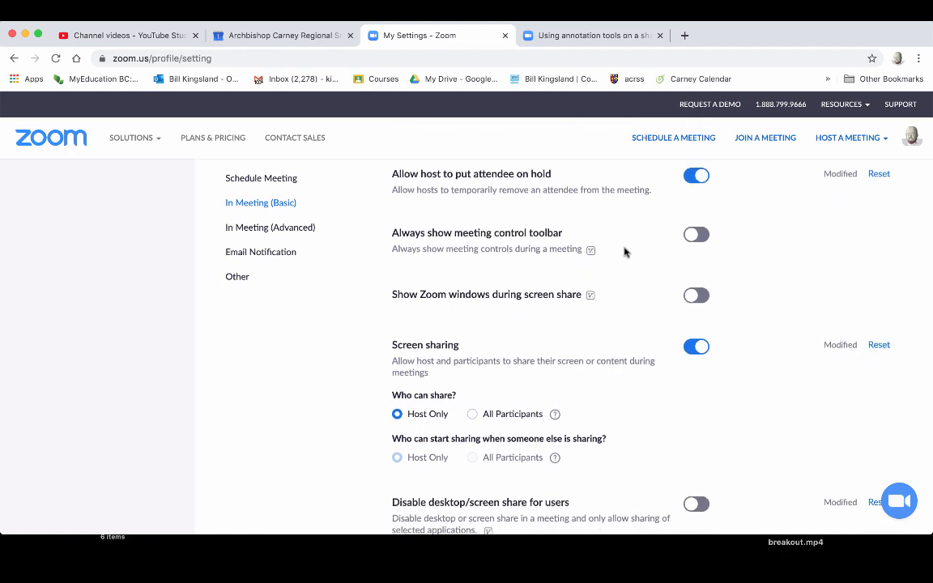
{"action": "scroll", "coordinate": [625, 253], "scroll_direction": "down", "scroll_amount": 1}
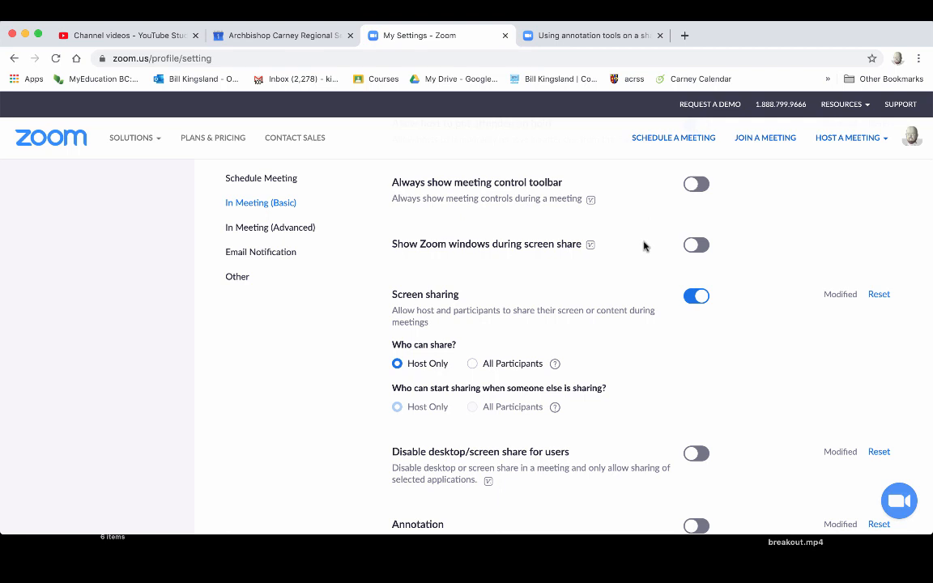
{"action": "scroll", "coordinate": [645, 246], "scroll_direction": "down", "scroll_amount": 1}
{"action": "scroll", "coordinate": [644, 246], "scroll_direction": "up", "scroll_amount": 1}
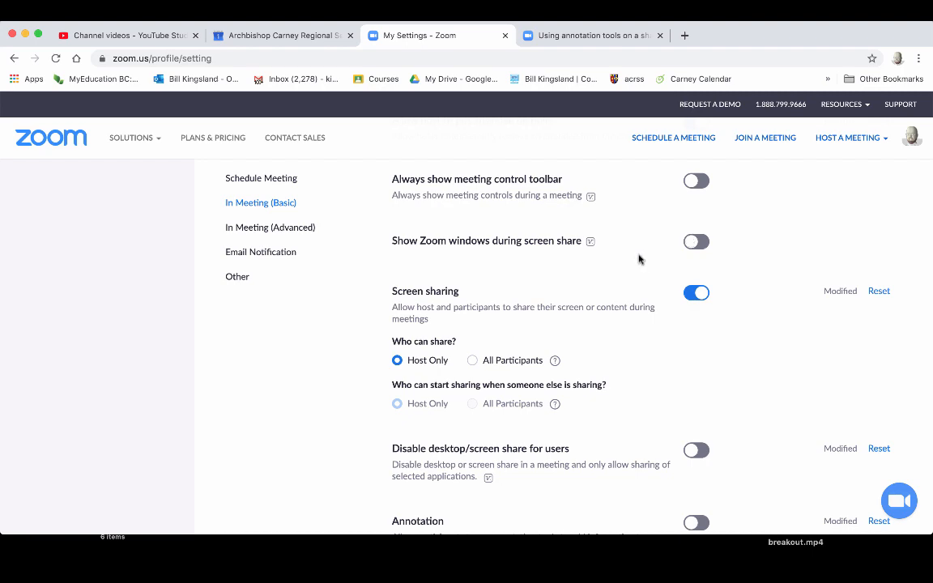
{"action": "scroll", "coordinate": [648, 241], "scroll_direction": "down", "scroll_amount": 3}
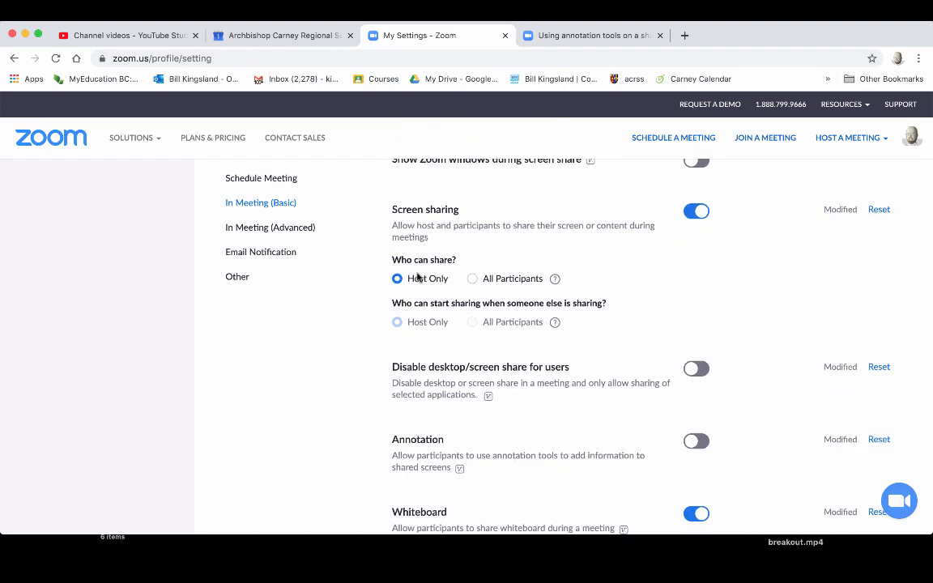
{"action": "scroll", "coordinate": [662, 324], "scroll_direction": "down", "scroll_amount": 1}
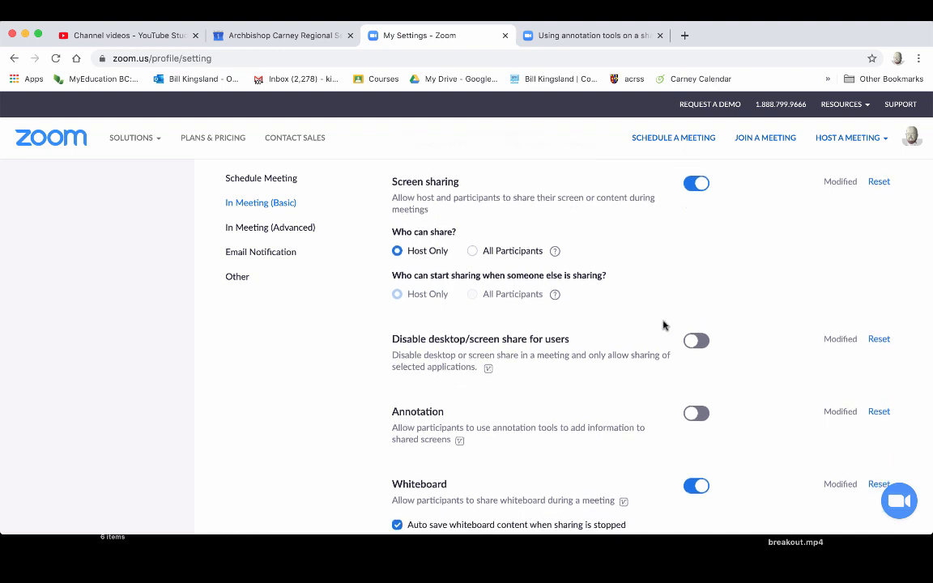
{"action": "scroll", "coordinate": [662, 325], "scroll_direction": "down", "scroll_amount": 1}
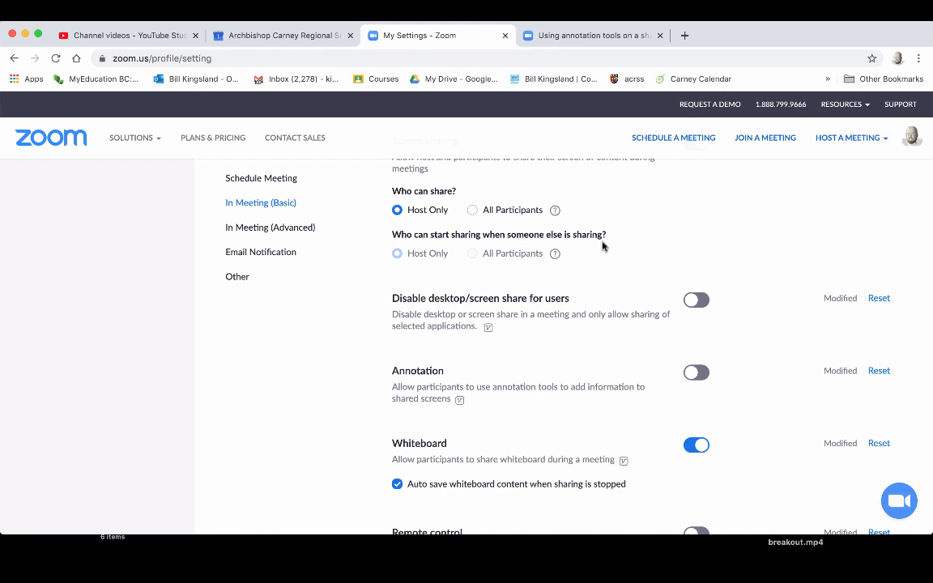
{"action": "scroll", "coordinate": [602, 246], "scroll_direction": "up", "scroll_amount": 1}
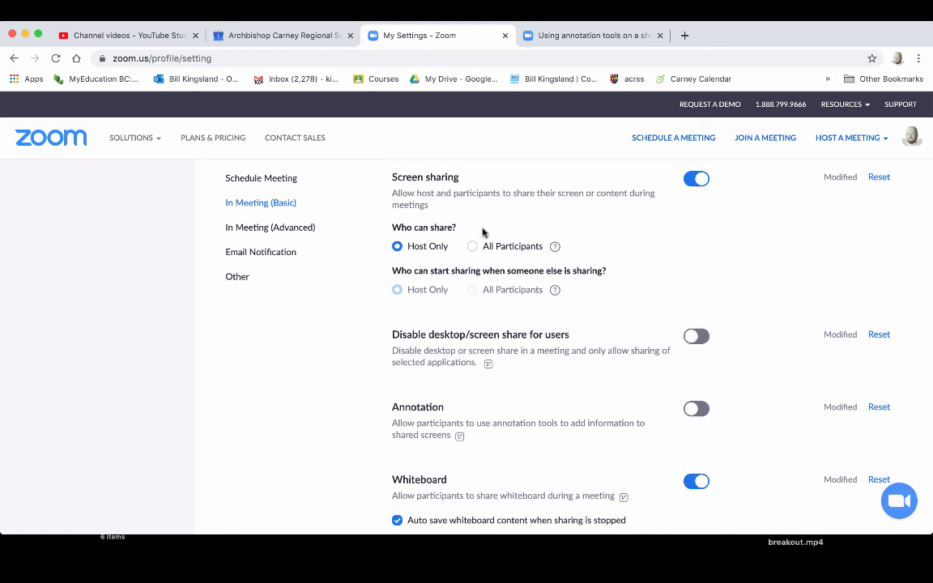
{"action": "scroll", "coordinate": [616, 304], "scroll_direction": "down", "scroll_amount": 2}
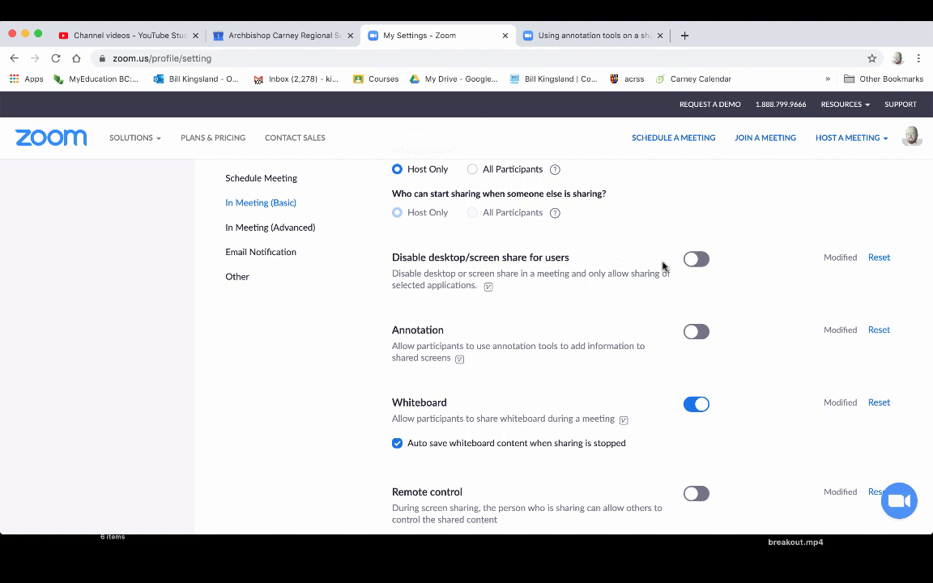
{"action": "left_click", "coordinate": [693, 259]}
{"action": "left_click", "coordinate": [697, 259]}
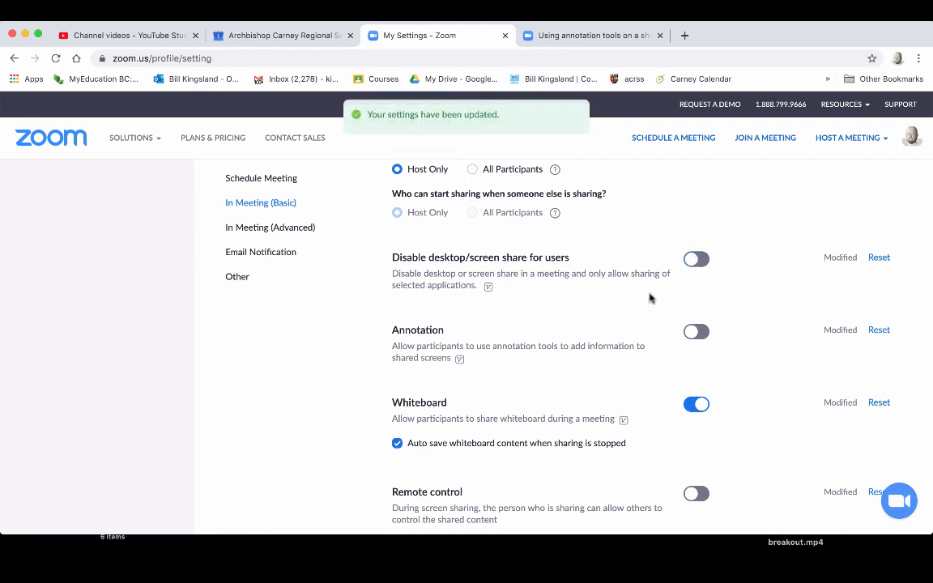
{"action": "scroll", "coordinate": [629, 312], "scroll_direction": "down", "scroll_amount": 3}
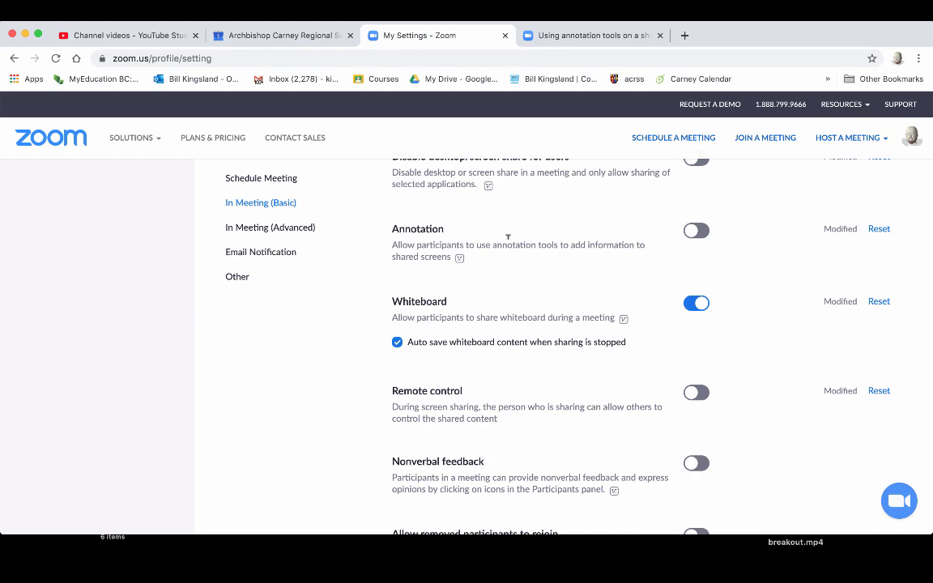
{"action": "scroll", "coordinate": [513, 255], "scroll_direction": "up", "scroll_amount": 5}
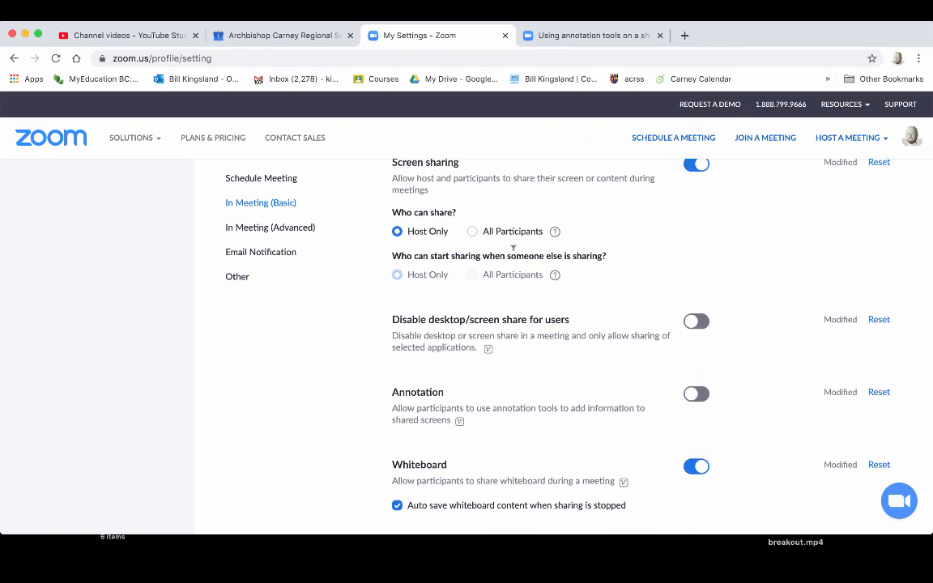
{"action": "scroll", "coordinate": [513, 247], "scroll_direction": "up", "scroll_amount": 1}
{"action": "scroll", "coordinate": [512, 247], "scroll_direction": "down", "scroll_amount": 10}
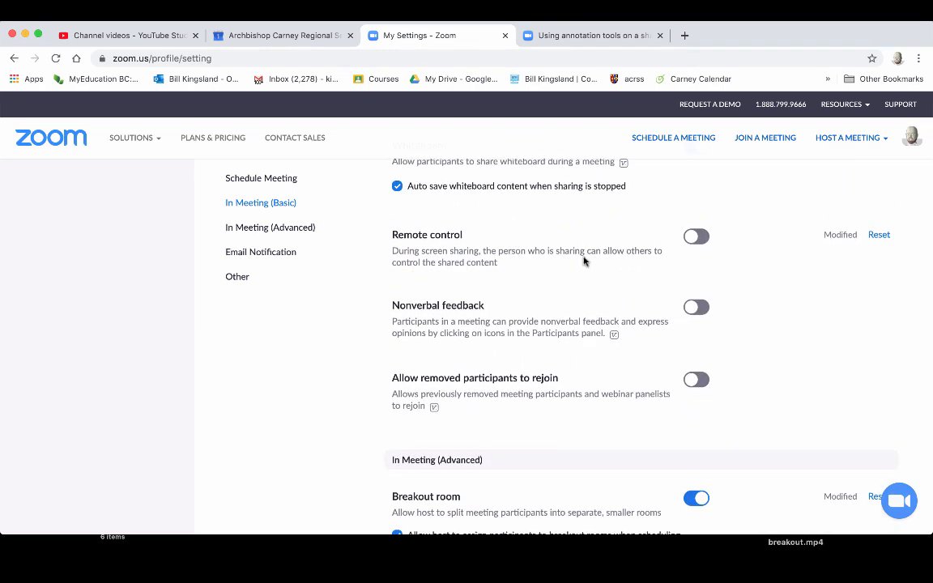
{"action": "scroll", "coordinate": [591, 268], "scroll_direction": "down", "scroll_amount": 3}
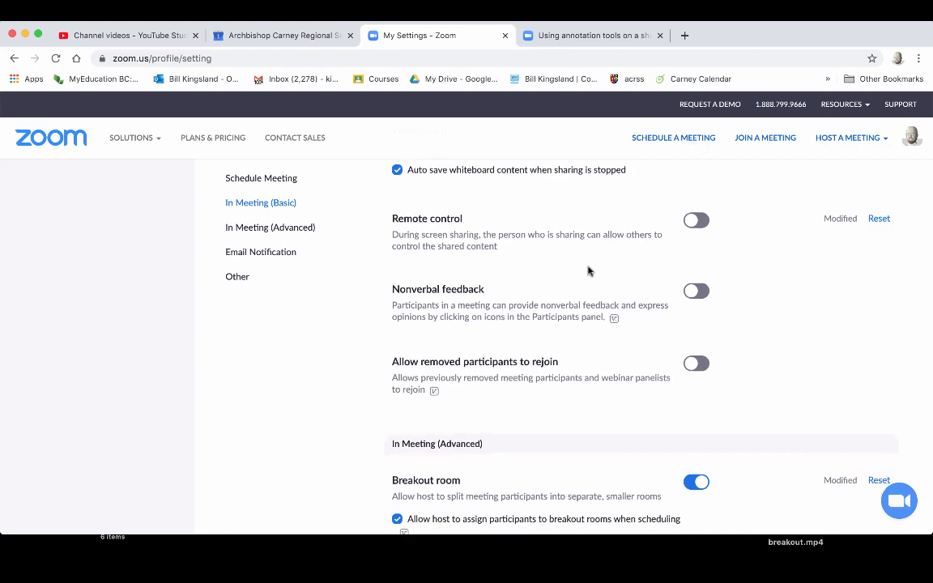
{"action": "scroll", "coordinate": [589, 271], "scroll_direction": "down", "scroll_amount": 1}
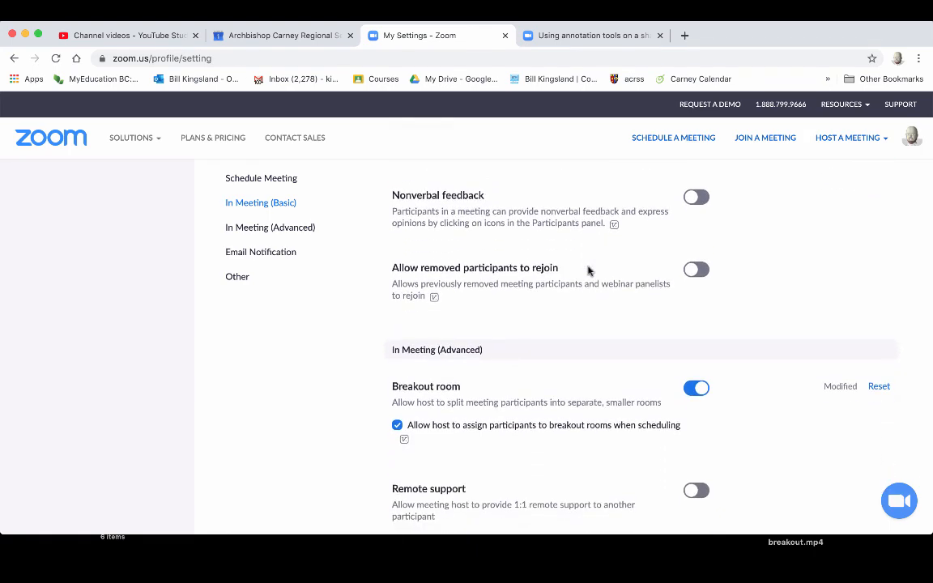
{"action": "scroll", "coordinate": [589, 271], "scroll_direction": "down", "scroll_amount": 3}
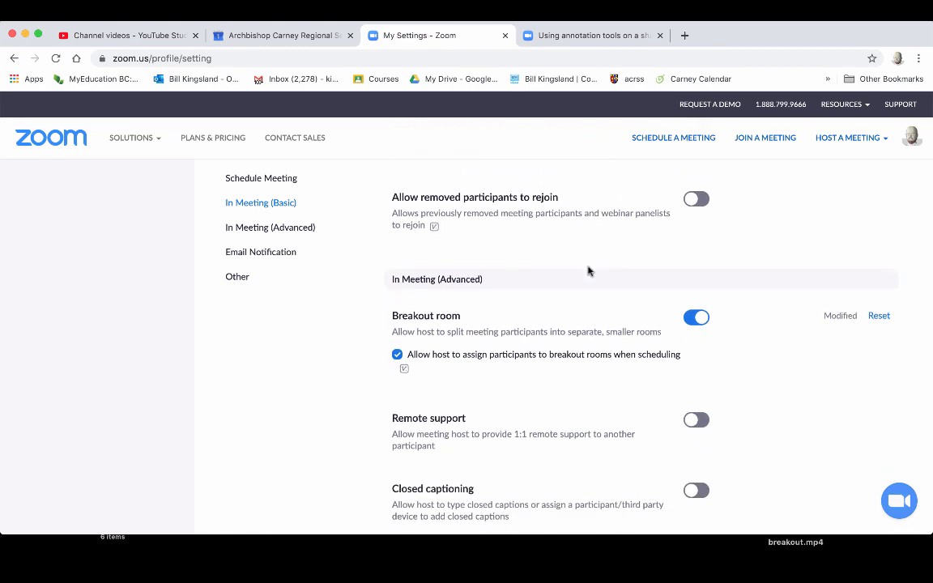
{"action": "scroll", "coordinate": [589, 272], "scroll_direction": "down", "scroll_amount": 5}
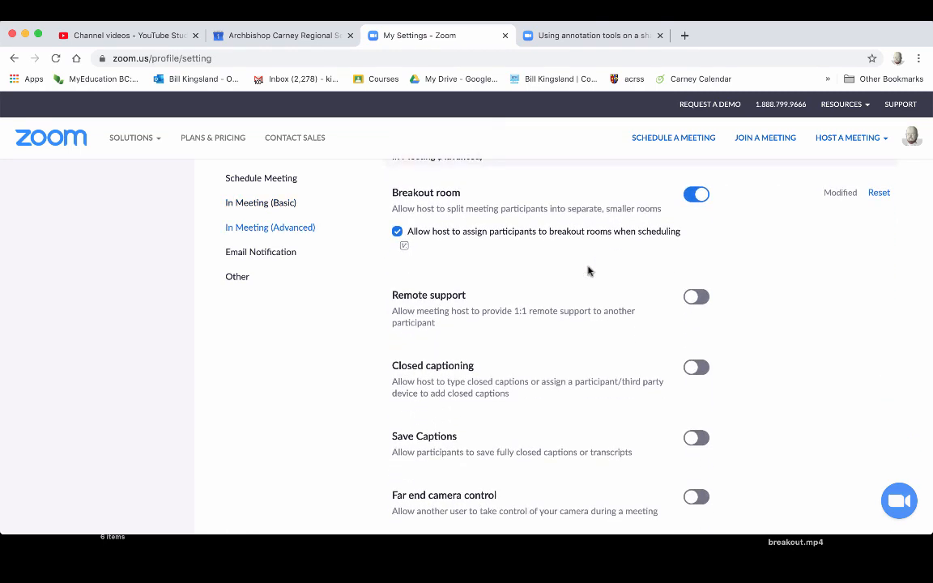
{"action": "scroll", "coordinate": [589, 271], "scroll_direction": "down", "scroll_amount": 1}
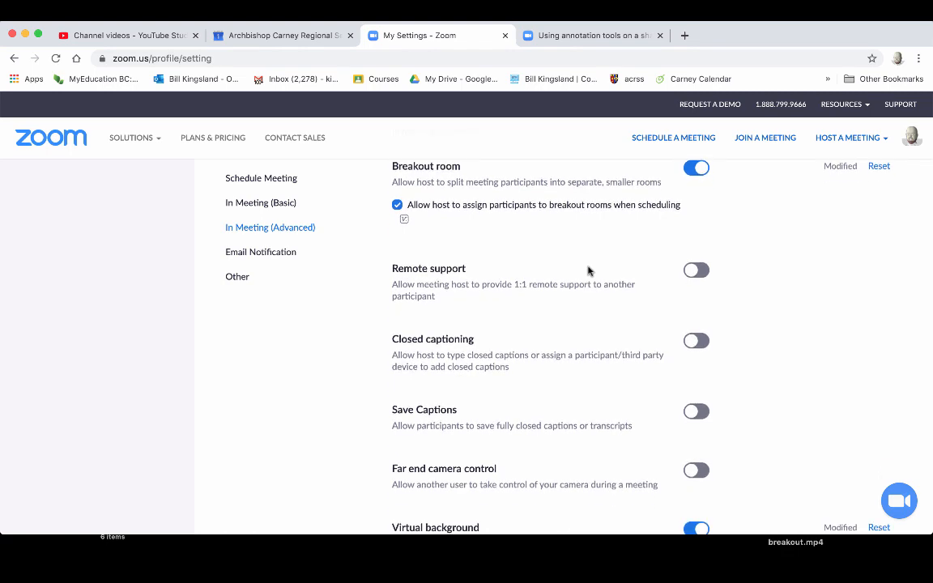
{"action": "scroll", "coordinate": [589, 271], "scroll_direction": "down", "scroll_amount": 4}
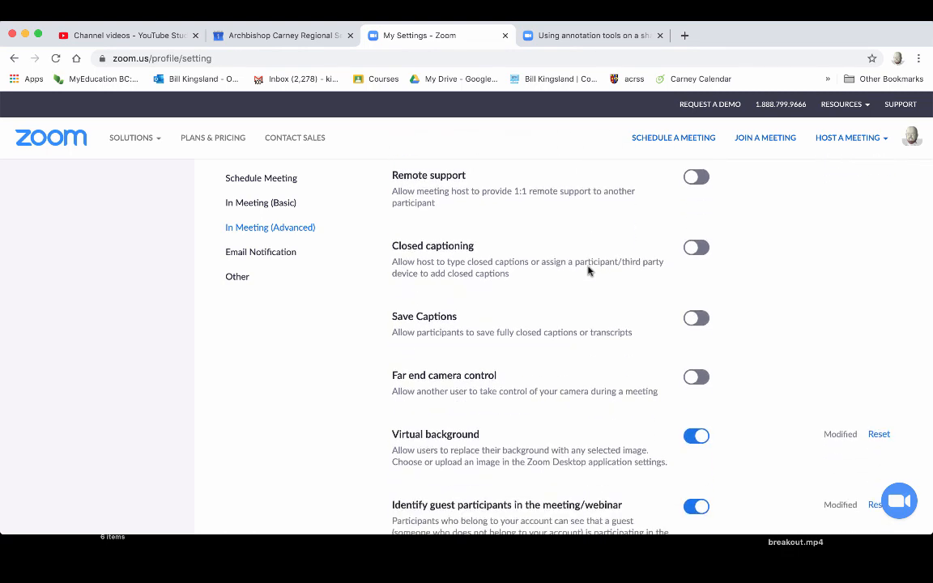
{"action": "scroll", "coordinate": [589, 270], "scroll_direction": "down", "scroll_amount": 2}
{"action": "scroll", "coordinate": [548, 299], "scroll_direction": "down", "scroll_amount": 2}
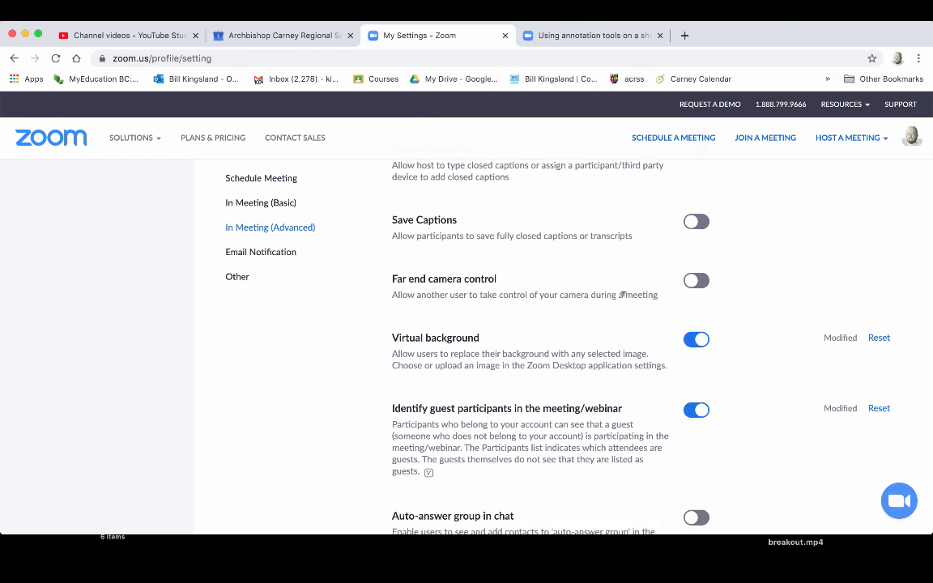
{"action": "scroll", "coordinate": [620, 295], "scroll_direction": "down", "scroll_amount": 3}
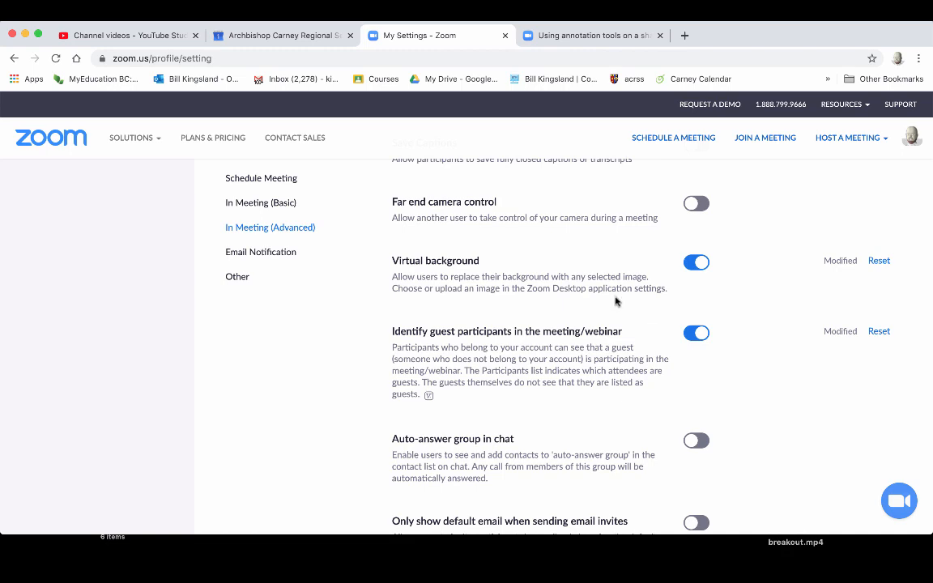
{"action": "scroll", "coordinate": [616, 302], "scroll_direction": "down", "scroll_amount": 3}
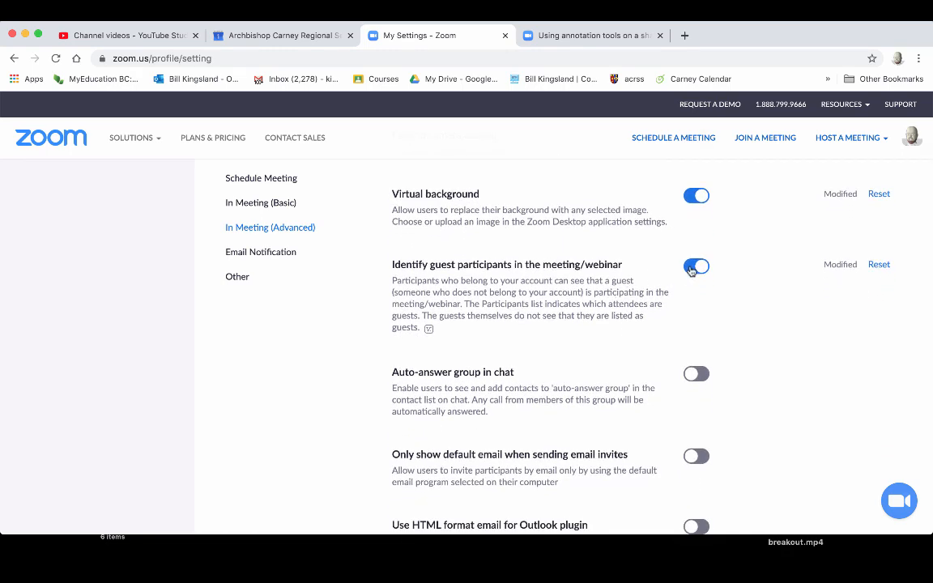
{"action": "scroll", "coordinate": [584, 325], "scroll_direction": "down", "scroll_amount": 6}
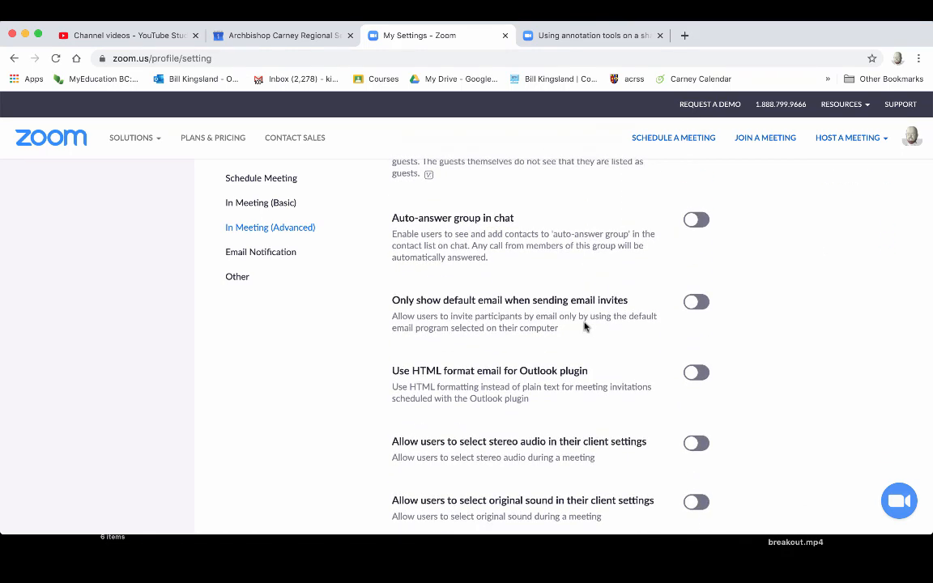
{"action": "scroll", "coordinate": [585, 325], "scroll_direction": "down", "scroll_amount": 5}
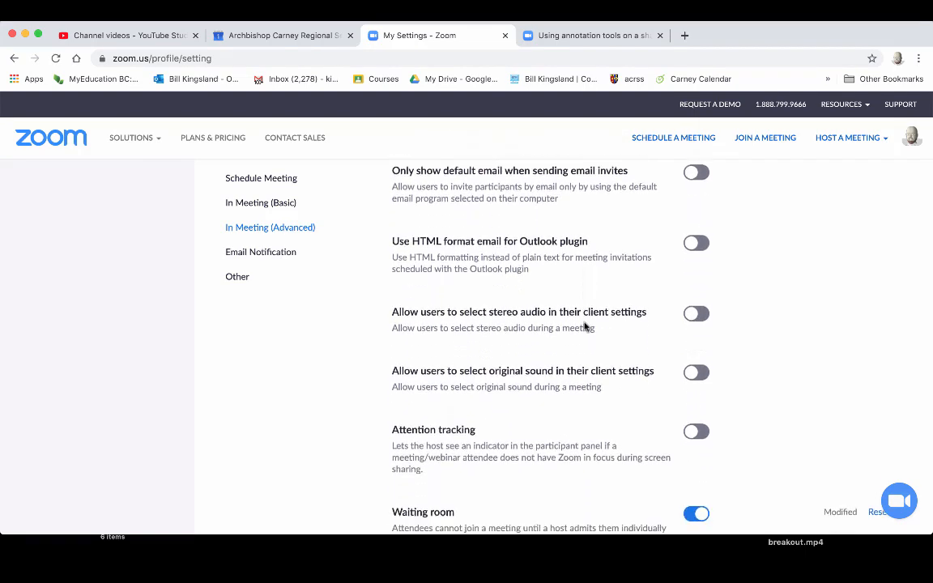
{"action": "scroll", "coordinate": [585, 325], "scroll_direction": "down", "scroll_amount": 6}
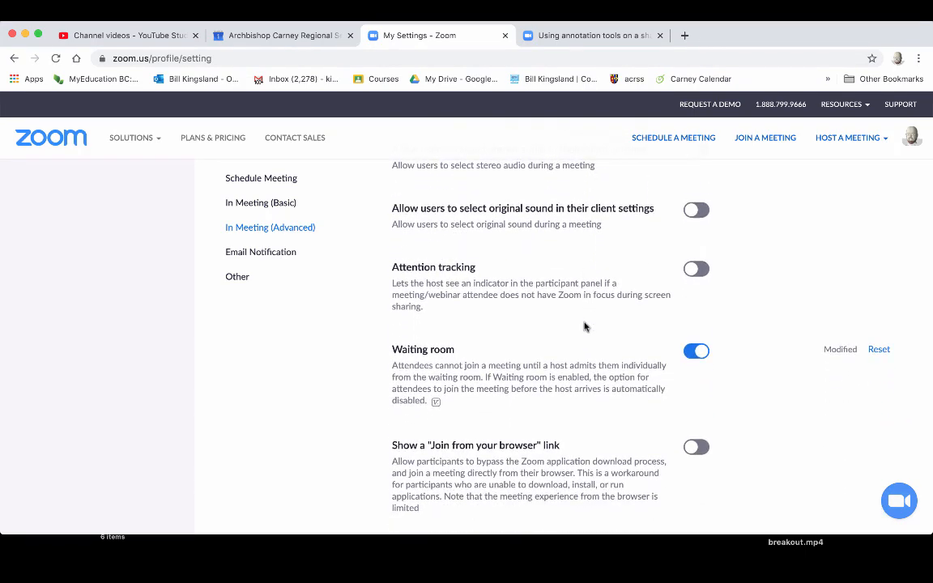
{"action": "scroll", "coordinate": [585, 326], "scroll_direction": "down", "scroll_amount": 2}
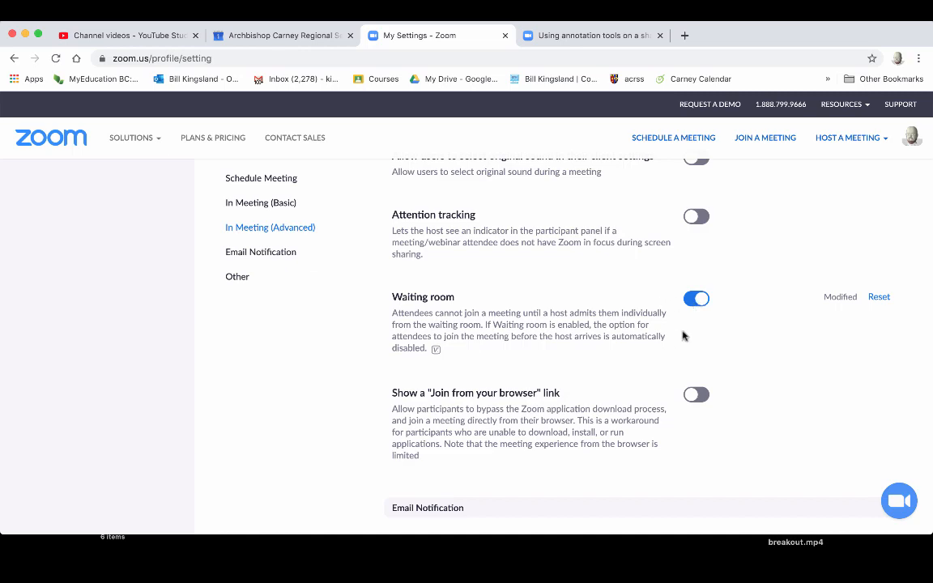
{"action": "scroll", "coordinate": [616, 350], "scroll_direction": "down", "scroll_amount": 9}
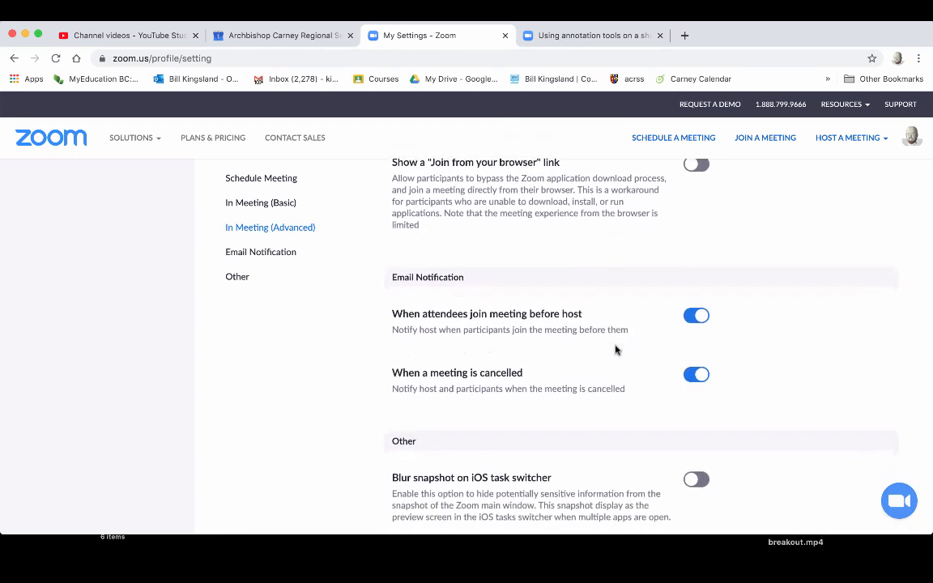
{"action": "scroll", "coordinate": [616, 350], "scroll_direction": "down", "scroll_amount": 3}
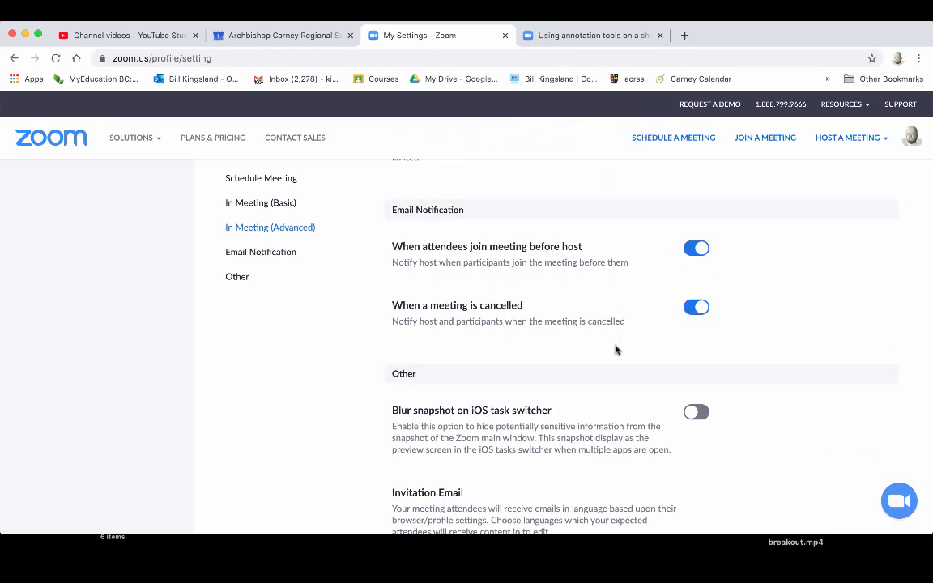